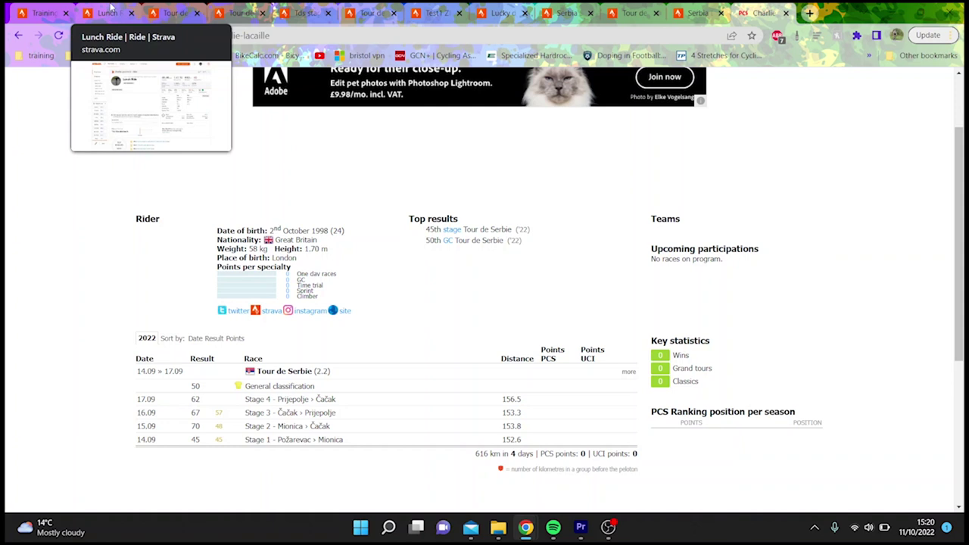
- Open the Lunch Ride activity on Strava and bring up its analysis charts for speed, power and heart rate
click(112, 6)
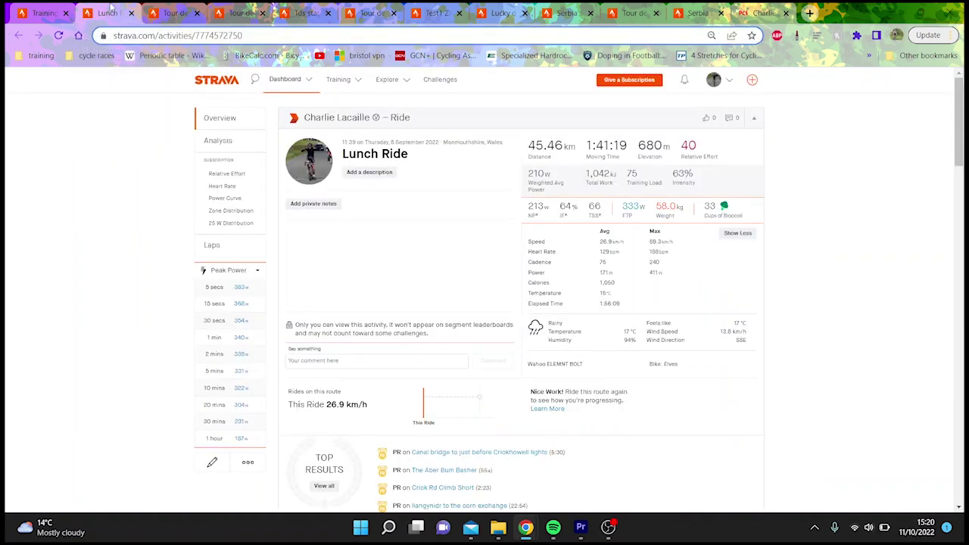
click(219, 141)
drag(957, 140, 956, 200)
drag(405, 352, 426, 346)
click(253, 139)
click(250, 121)
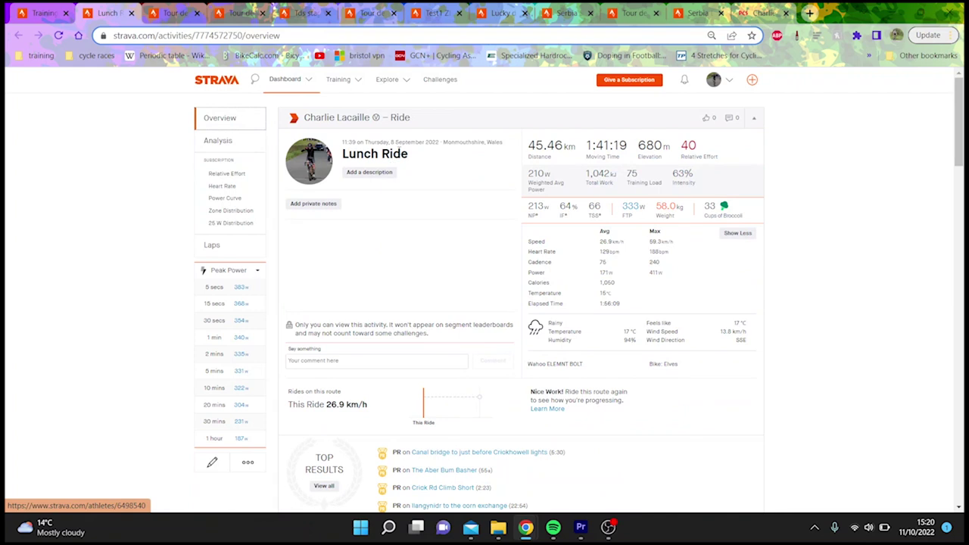
click(241, 141)
scroll(364, 318, down, 3)
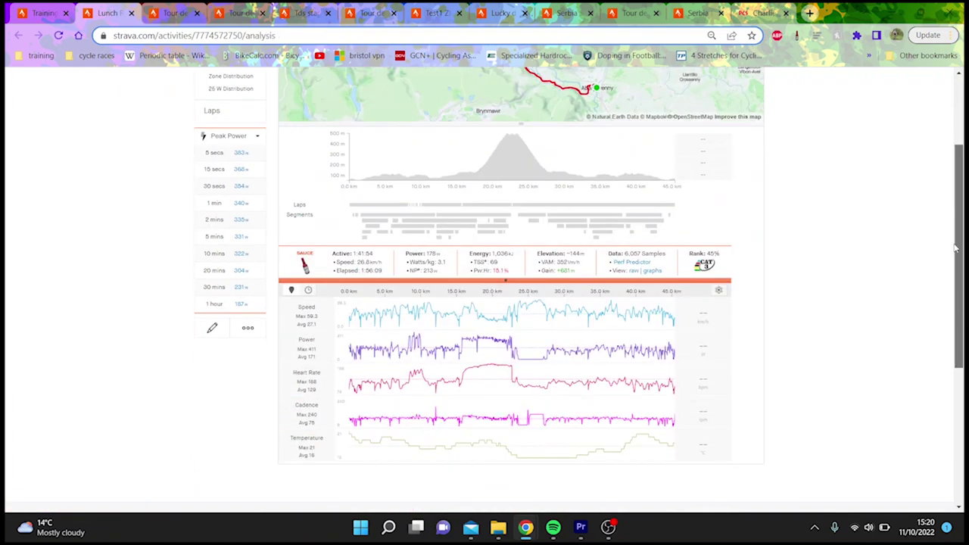
- Examine the repeated hard efforts between about 8.3 and 10 km on the Lunch Ride charts, and clear the selection
drag(408, 324, 558, 350)
scroll(484, 288, up, 1)
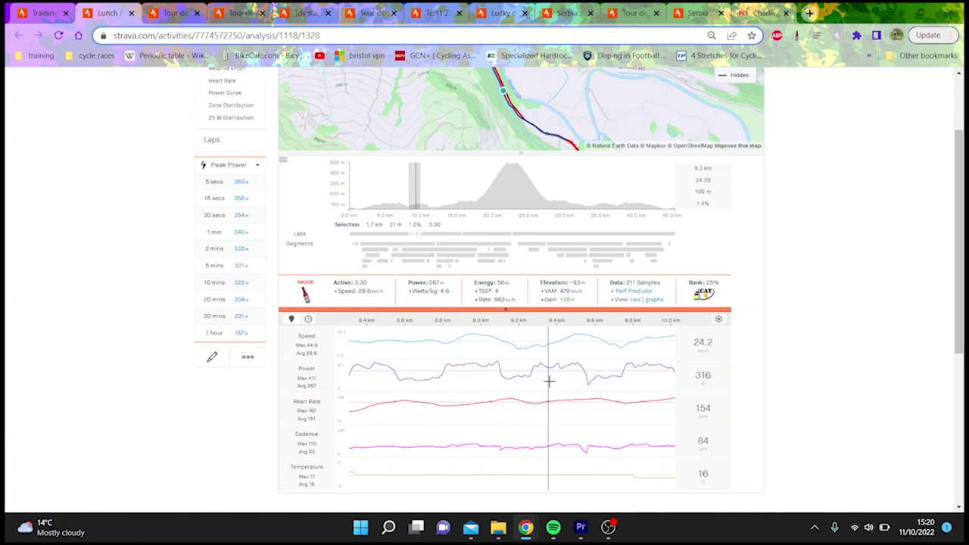
click(589, 382)
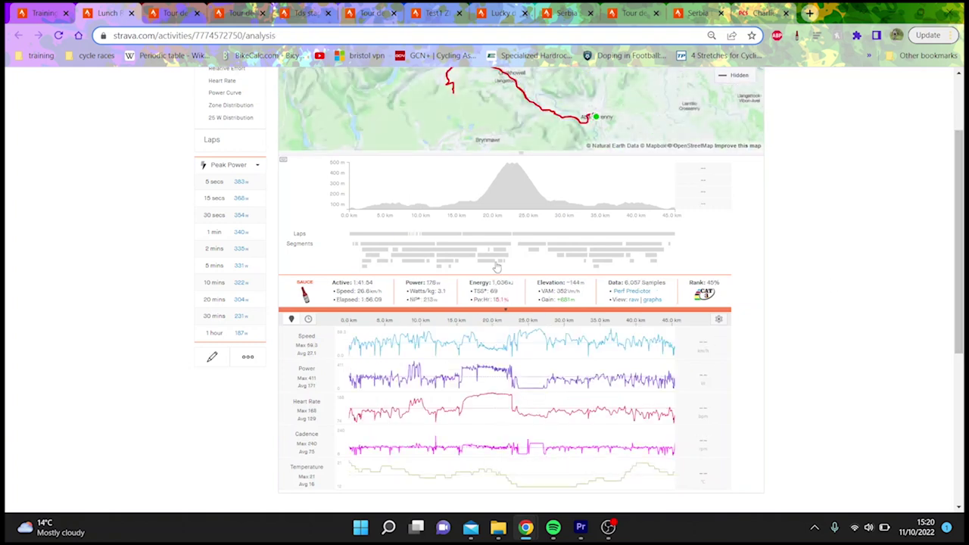
- Inspect lap 10 of the Lunch Ride, narrowing the charts to the climb from about 18 to 22 km
click(475, 239)
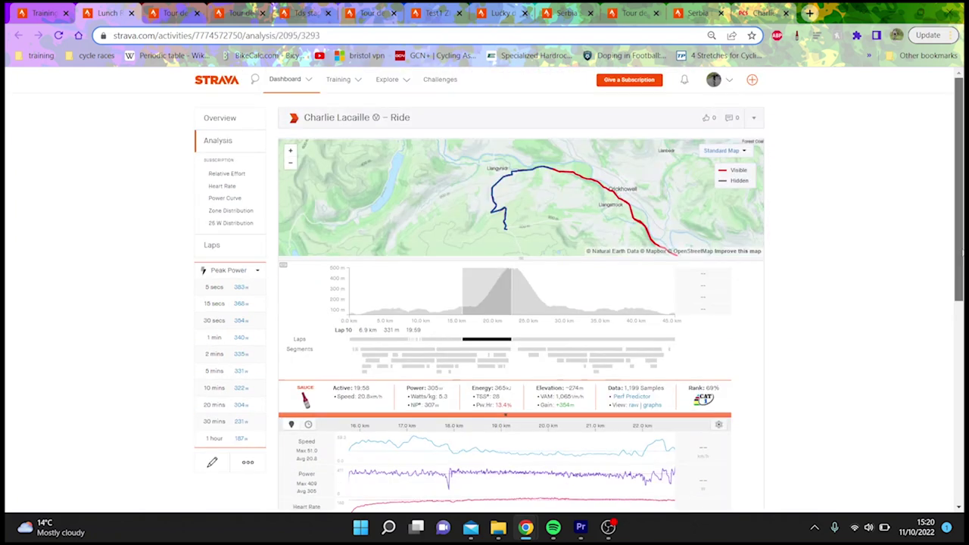
scroll(957, 316, down, 3)
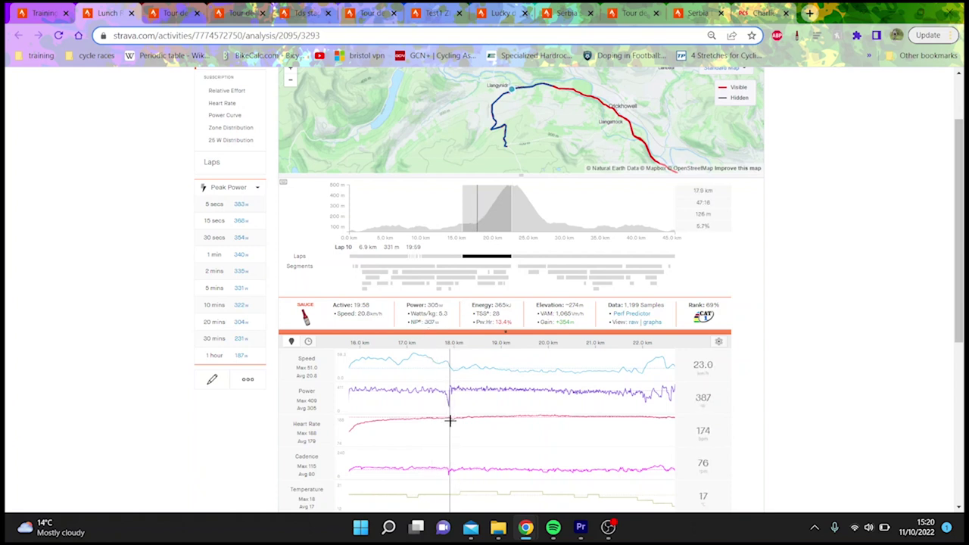
mouse_move(449, 419)
mouse_down()
mouse_move(740, 432)
mouse_move(638, 421)
mouse_up()
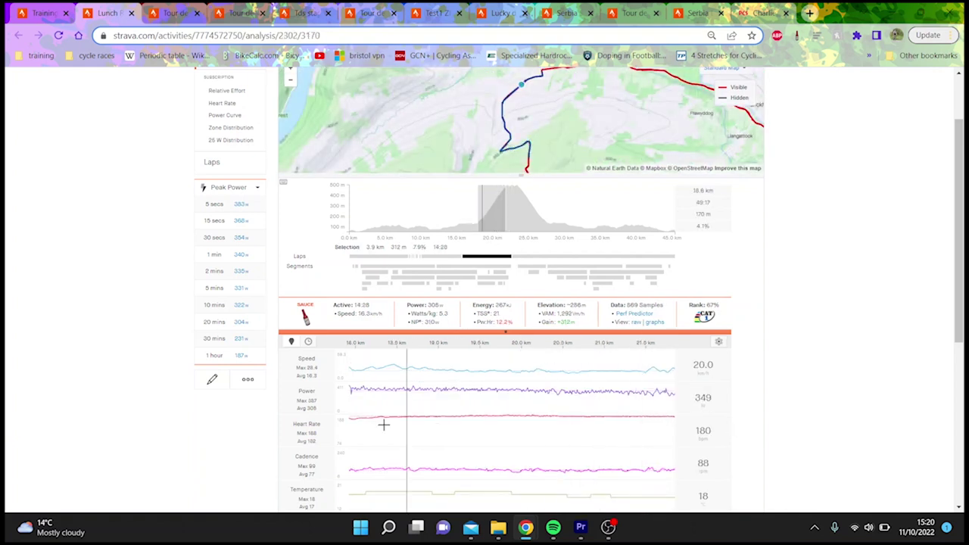
scroll(947, 161, up, 2)
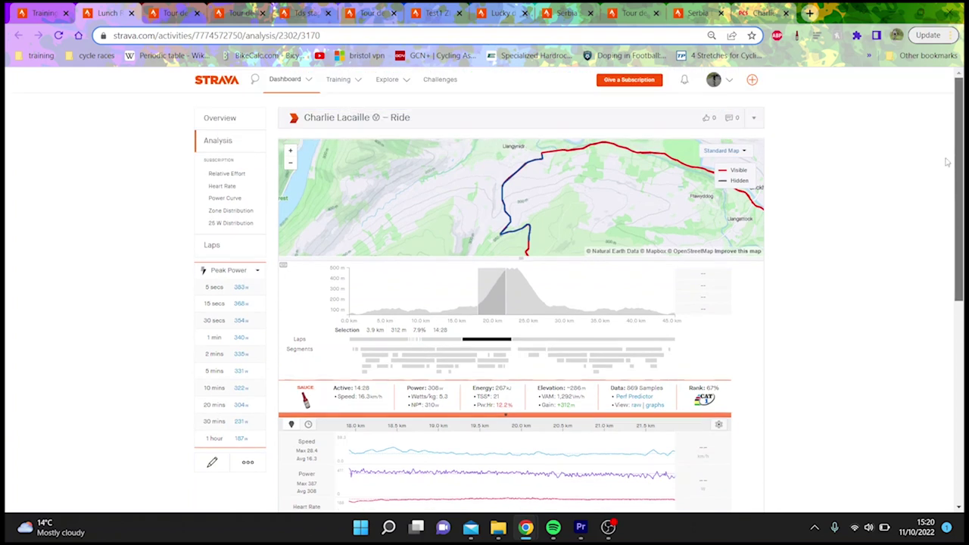
- Reset the Lunch Ride analysis to the whole ride and review lap 10 in full
click(231, 119)
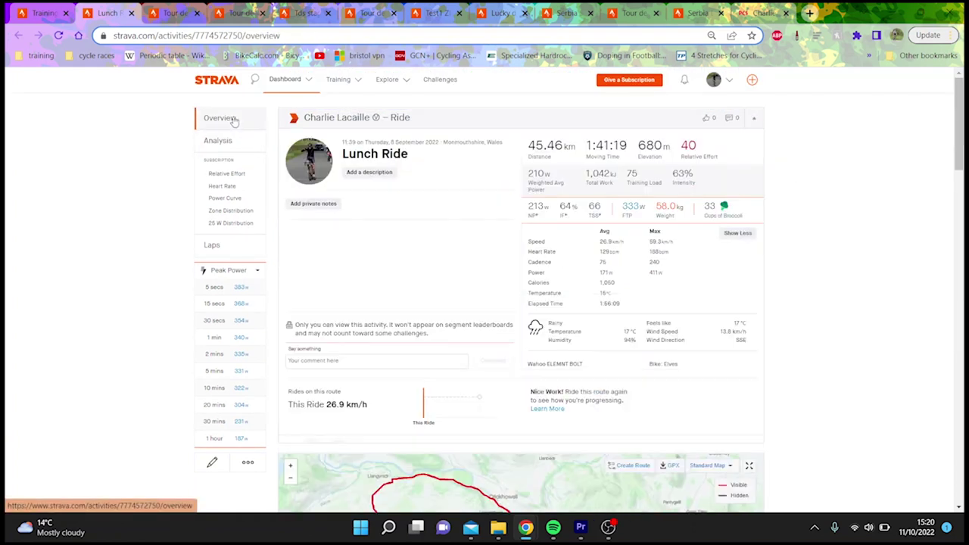
click(227, 143)
scroll(530, 340, down, 3)
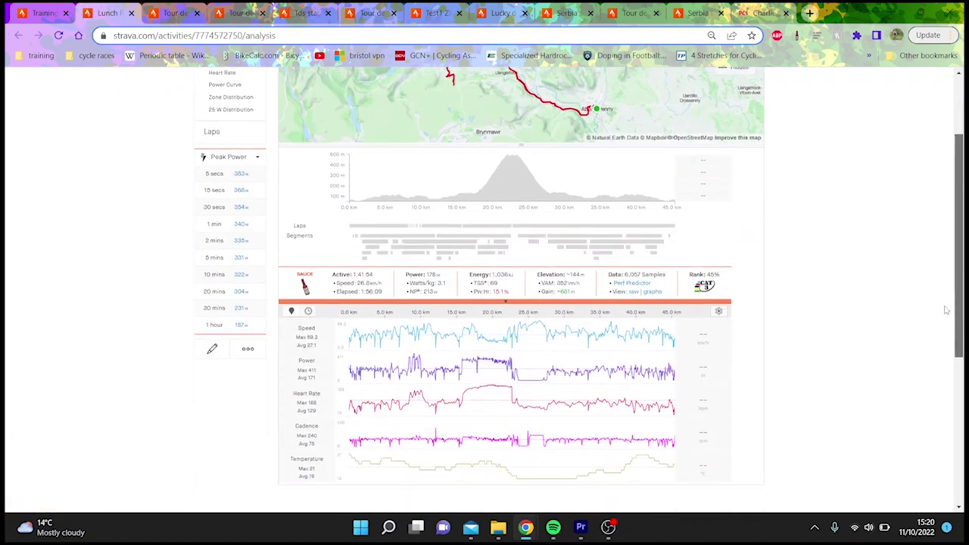
click(487, 226)
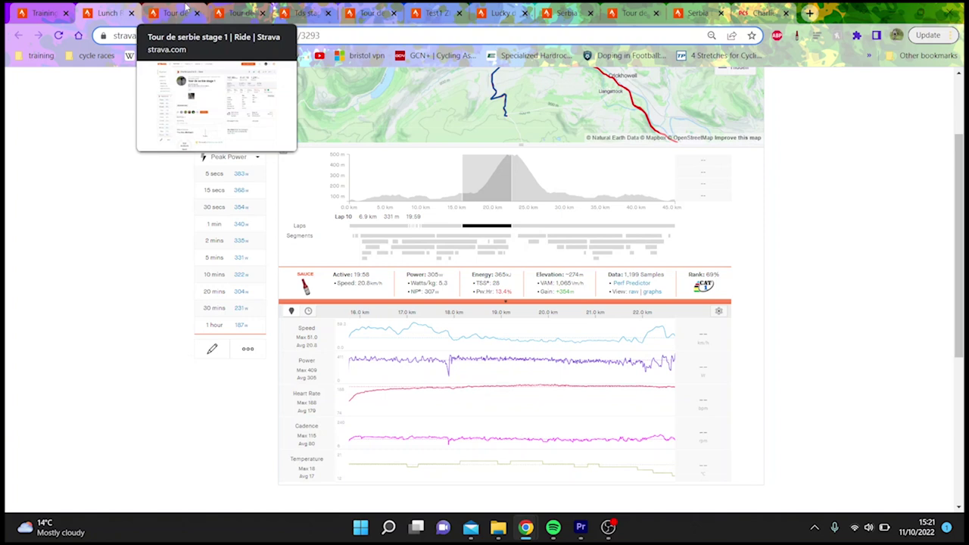
- Open the analysis of the Tour de serbie stage 1 activity, examine its flat opening section, and clear the selection
click(186, 9)
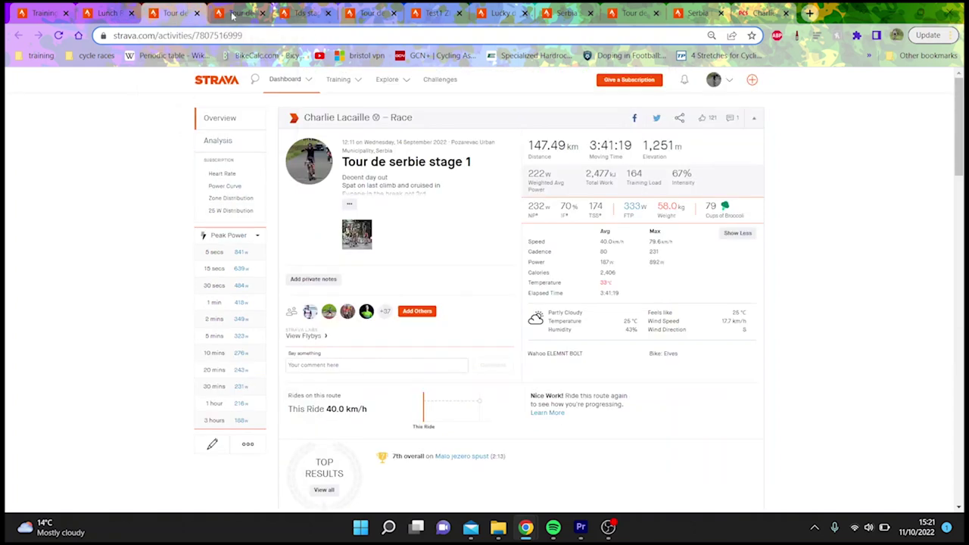
click(219, 141)
scroll(222, 149, down, 3)
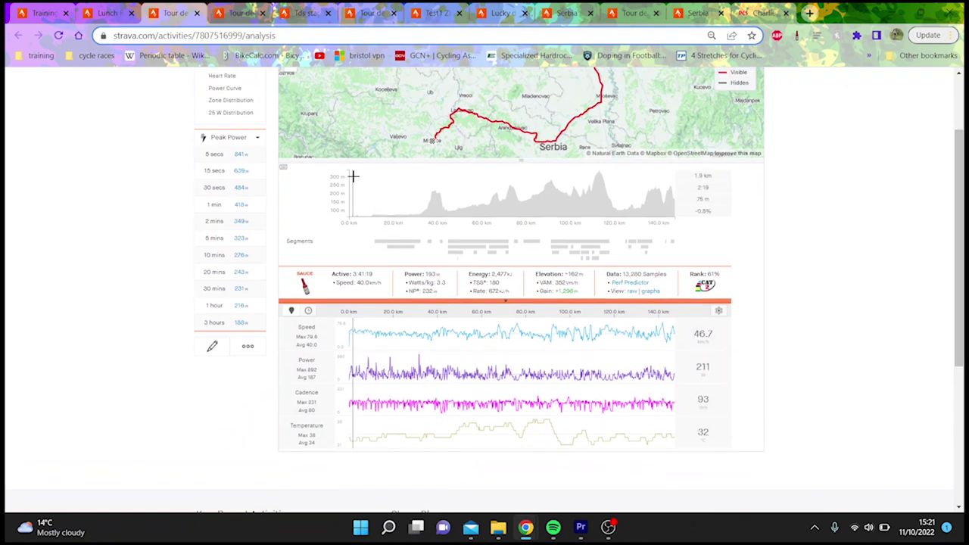
drag(353, 176, 428, 178)
click(501, 185)
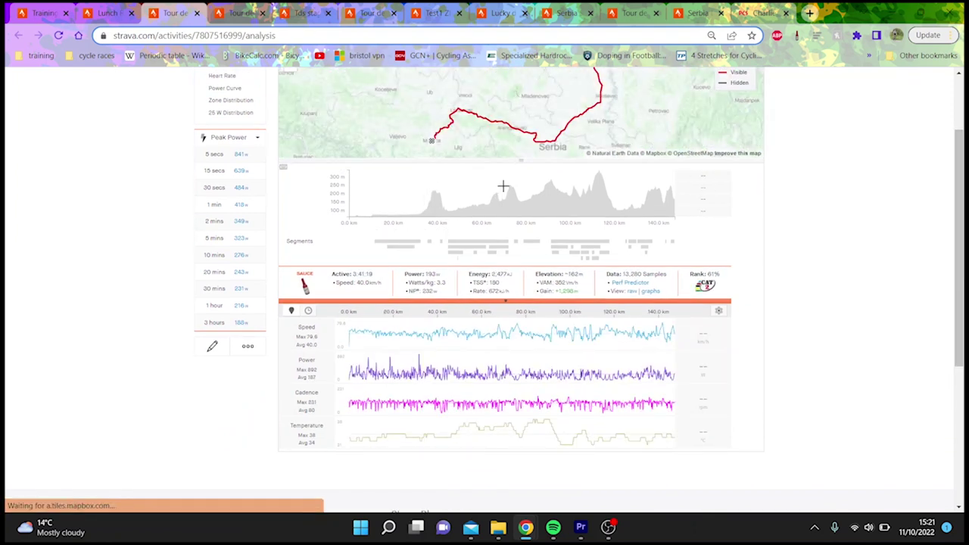
- Examine the P109a Climb, Natalinci-Junkovac uspon, Topola od Zabara and knjaz milos segments of stage 1 one after another
click(431, 243)
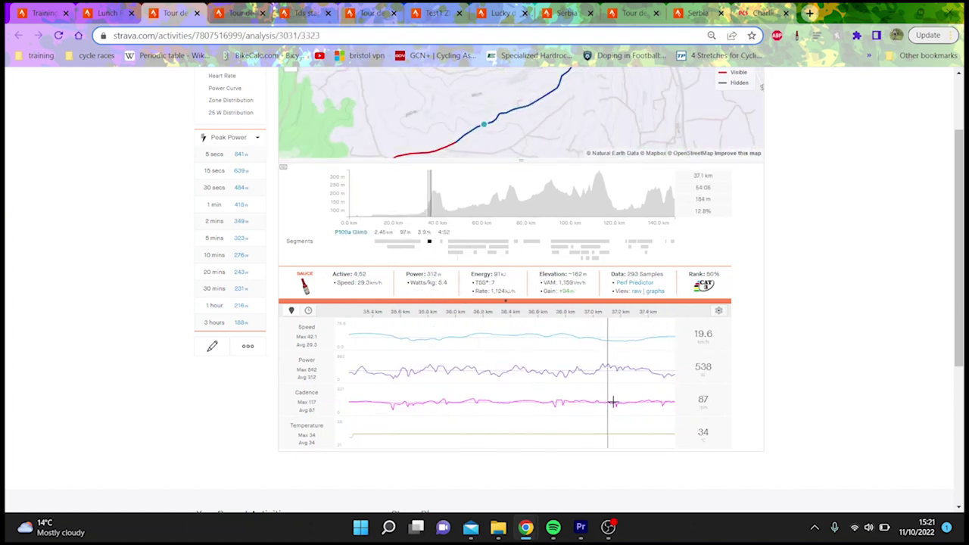
click(494, 256)
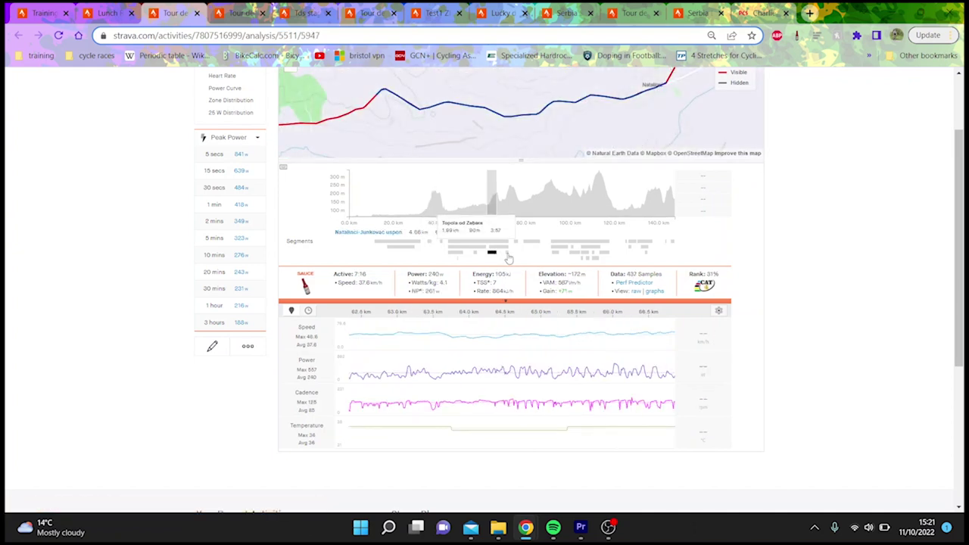
click(507, 255)
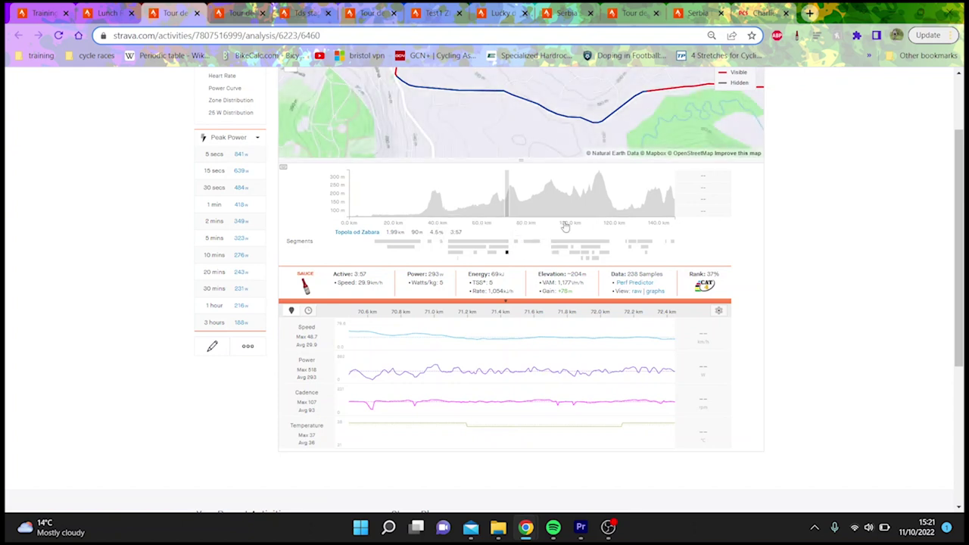
click(535, 245)
click(537, 248)
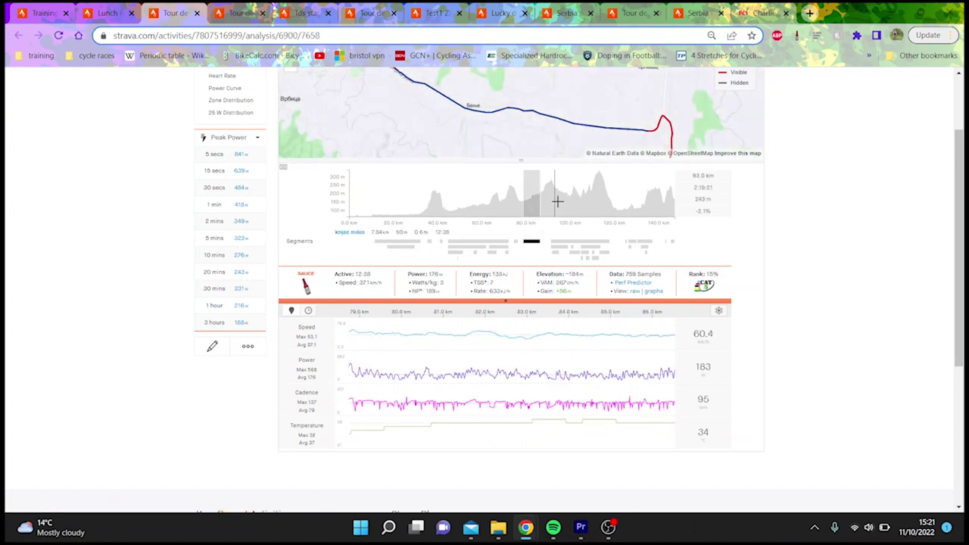
- Inspect the first 1.4 km or so of the Bistrica uspon climb and the flat section from about 122 to 131 km
click(595, 259)
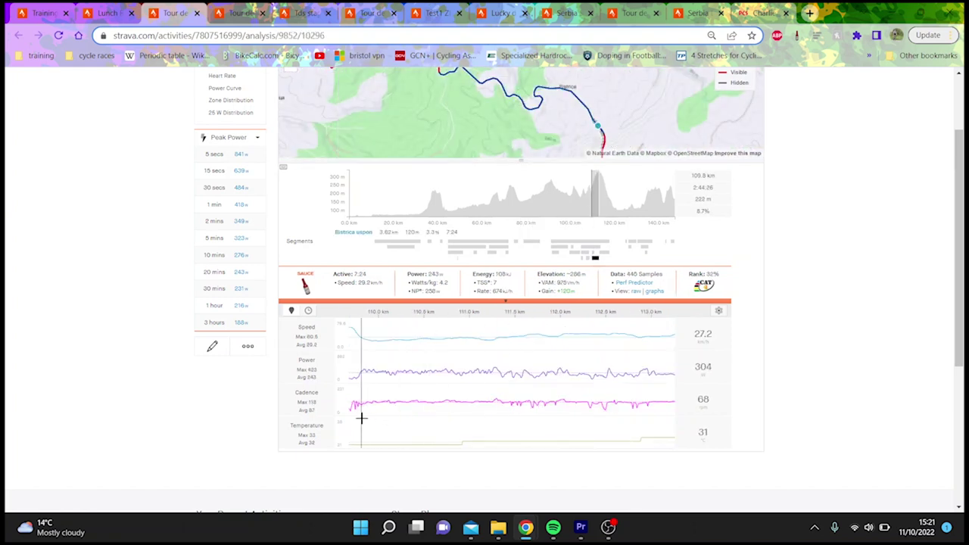
mouse_move(373, 415)
mouse_down()
mouse_move(508, 441)
mouse_move(497, 437)
mouse_up()
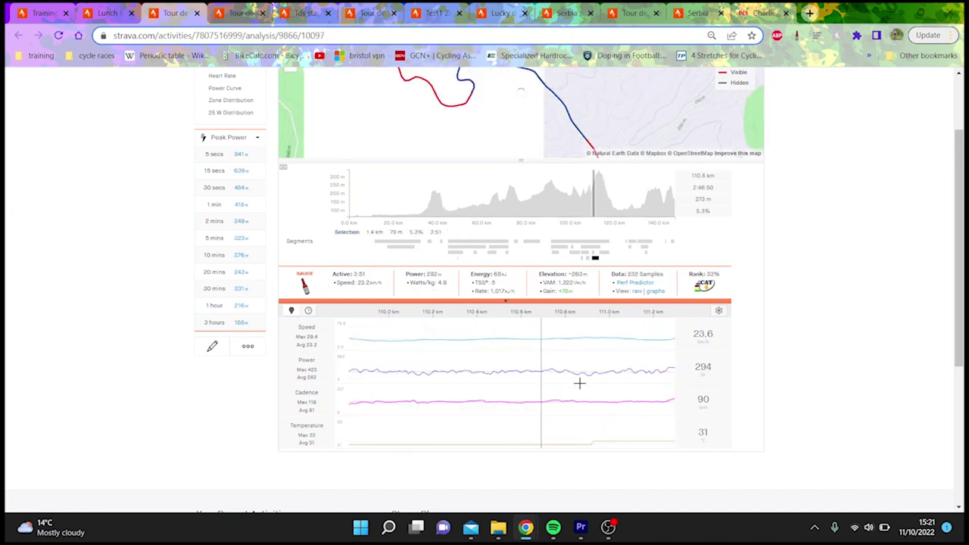
drag(598, 184, 640, 190)
scroll(959, 205, up, 2)
scroll(959, 204, down, 1)
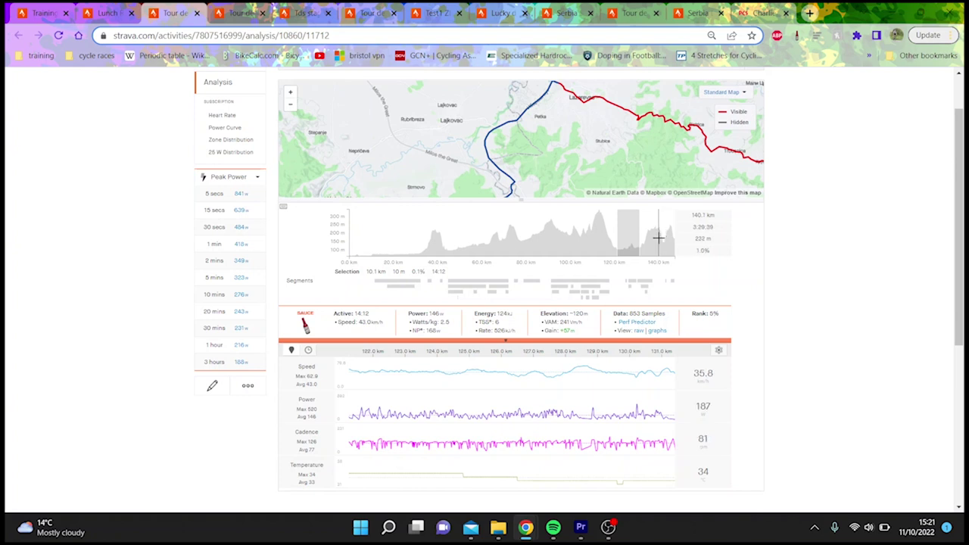
- Inspect the Bogovadja climb segment, narrowing the charts to its steeper part of about 1.6 km
click(644, 286)
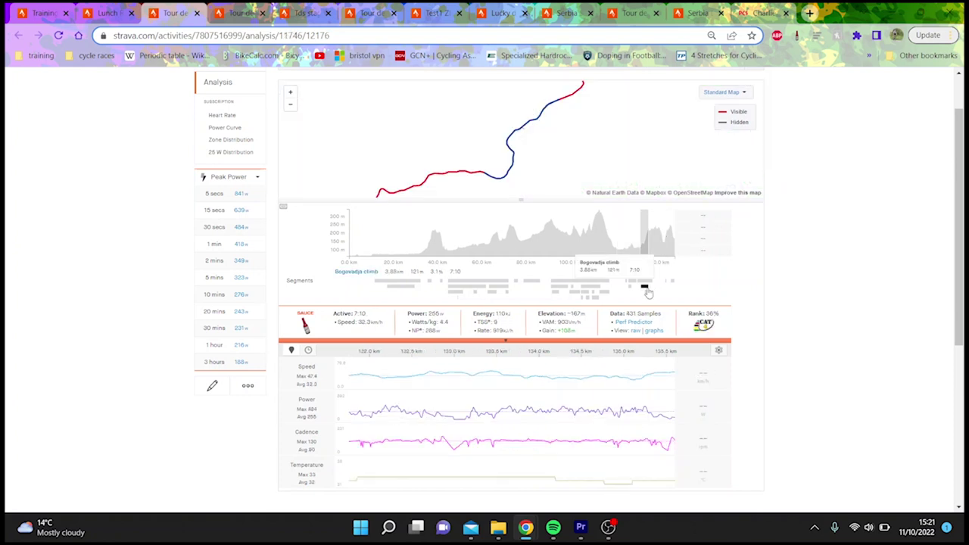
drag(502, 413, 645, 443)
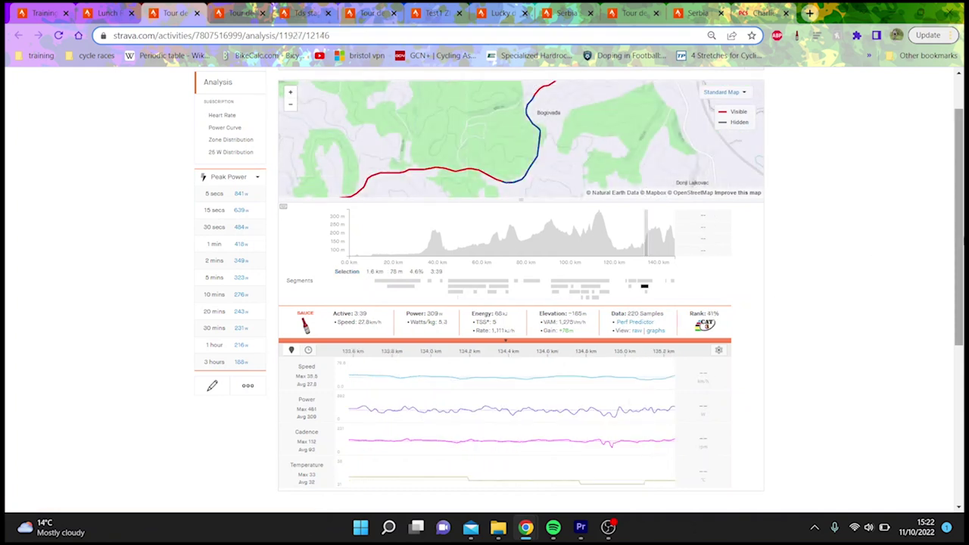
scroll(811, 277, up, 1)
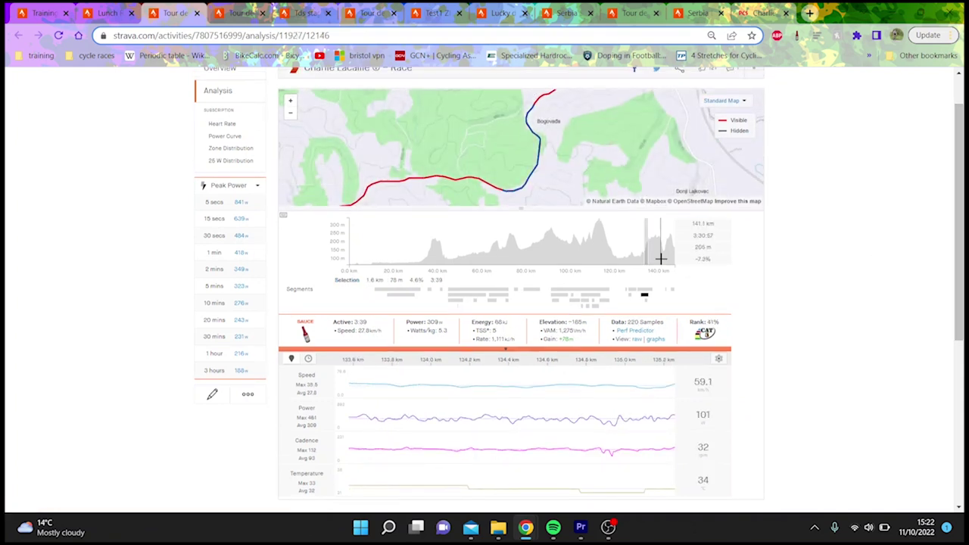
- Examine the stage's final 4.4 km or so, narrow the charts to the last climb and its opening effort, and clear the selection
drag(663, 259, 673, 258)
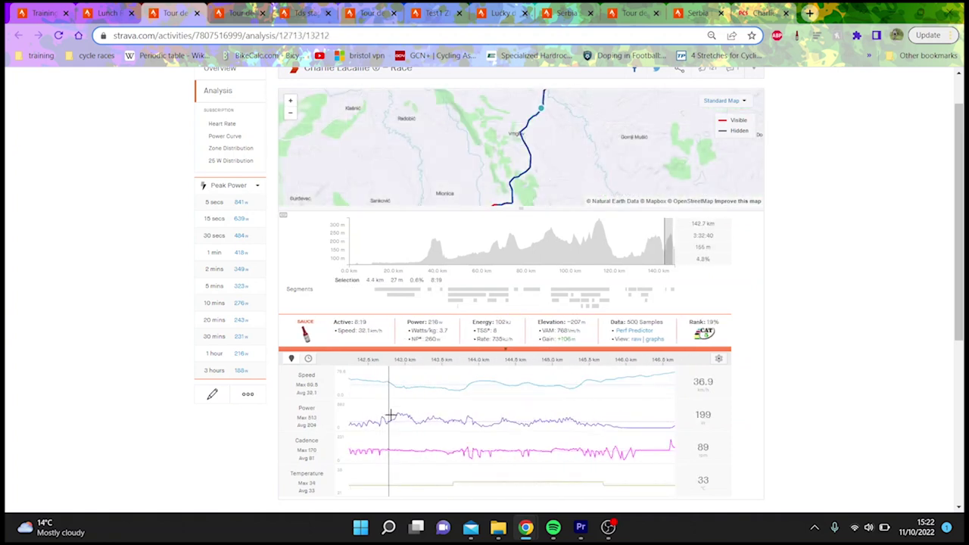
drag(393, 415, 575, 449)
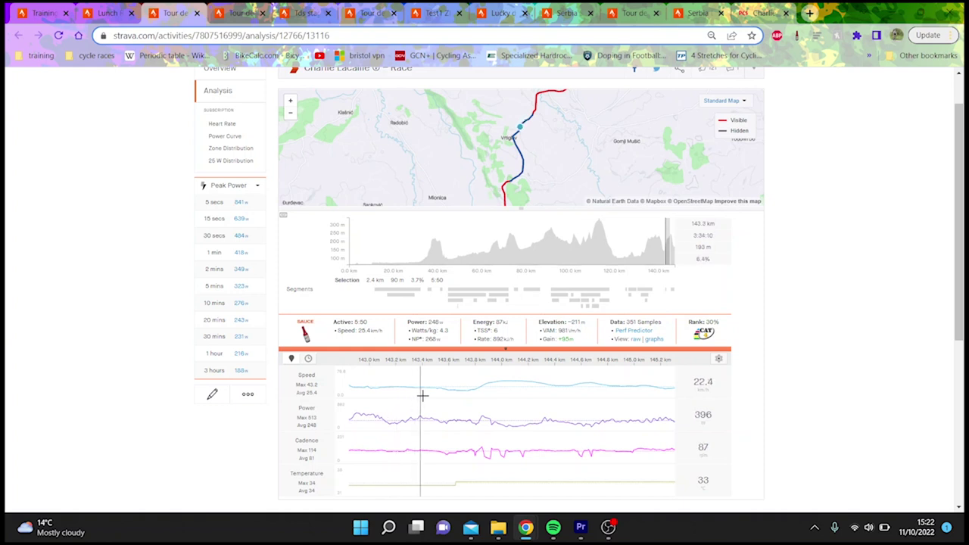
drag(383, 393, 350, 385)
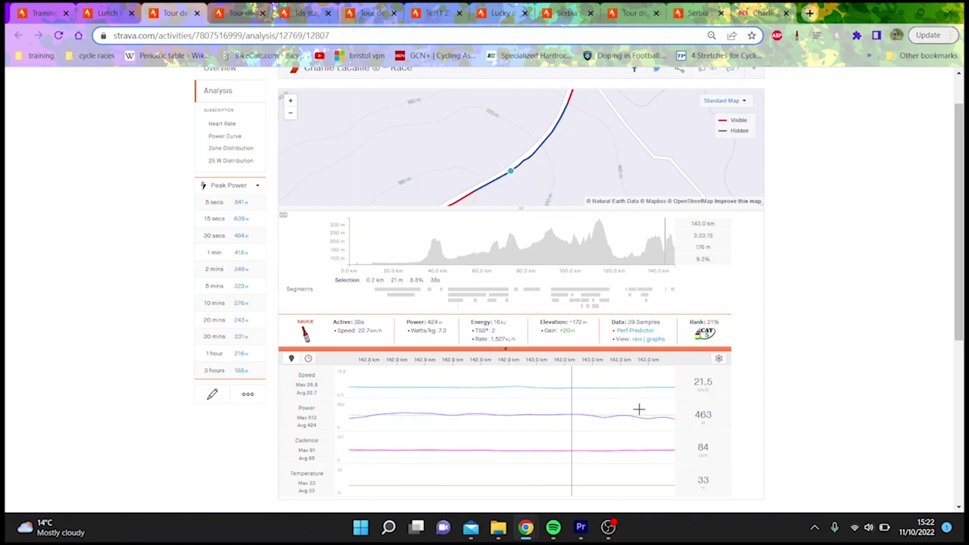
click(668, 249)
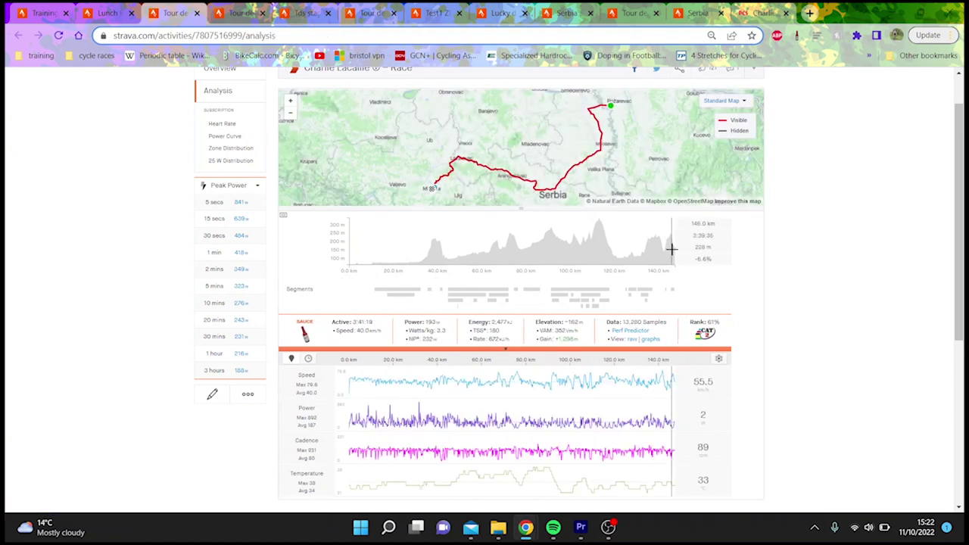
- Open the Tour de Serbie Stage 1 (Požarevac to Mionica) results from the rider's ProCyclingStats page and review the finishing order and time gaps
click(761, 13)
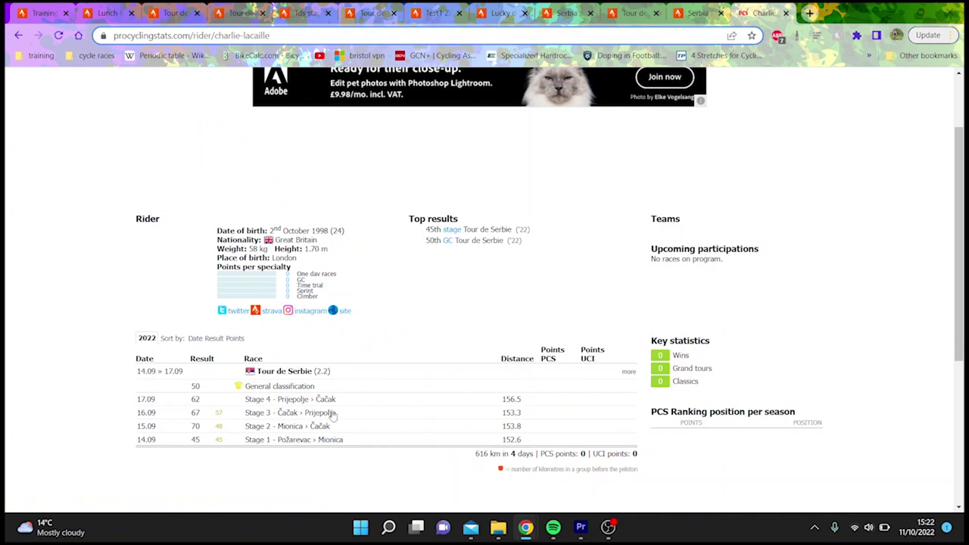
click(292, 439)
scroll(292, 439, down, 5)
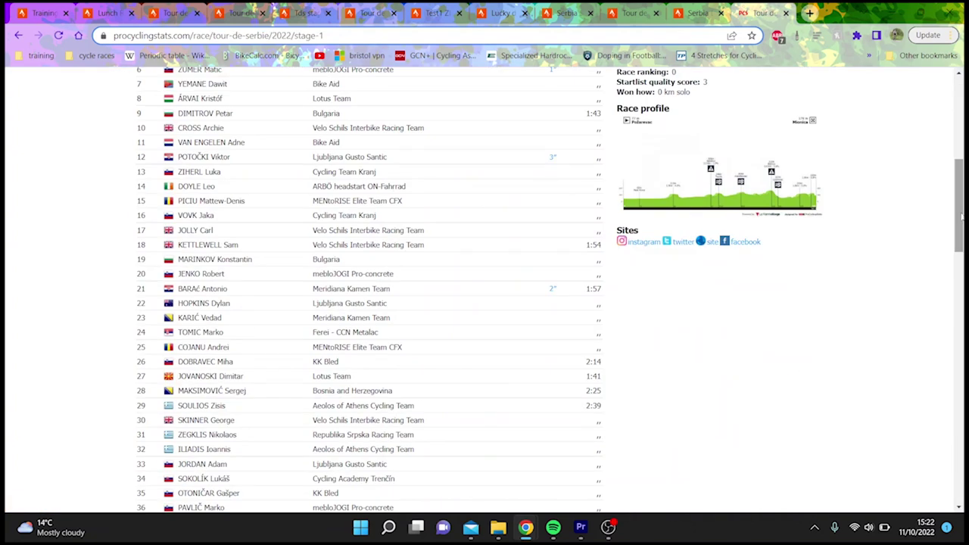
drag(960, 215, 960, 264)
scroll(931, 186, up, 5)
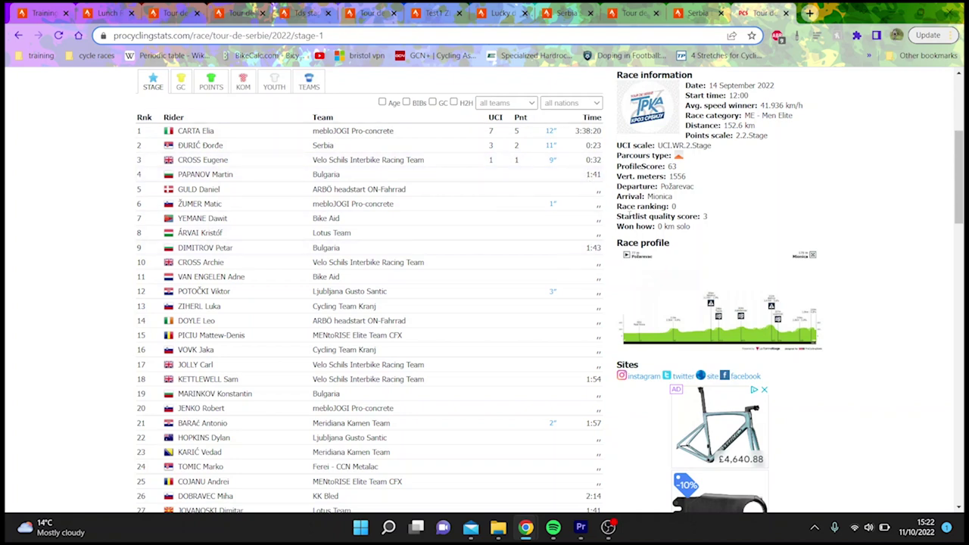
drag(958, 177, 959, 231)
scroll(959, 227, up, 6)
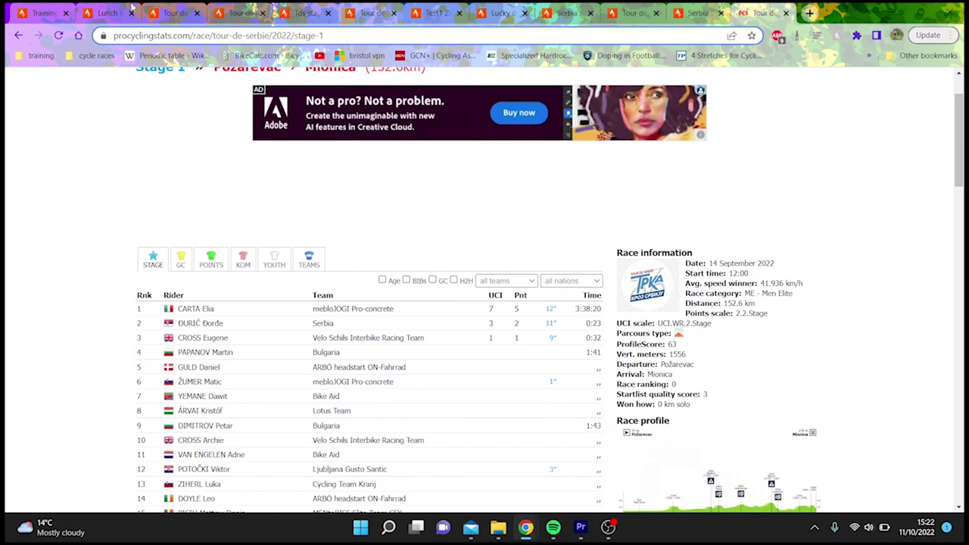
- Open the Strava analysis of Tour de serbie stage 2, closing the list of other athletes
click(186, 9)
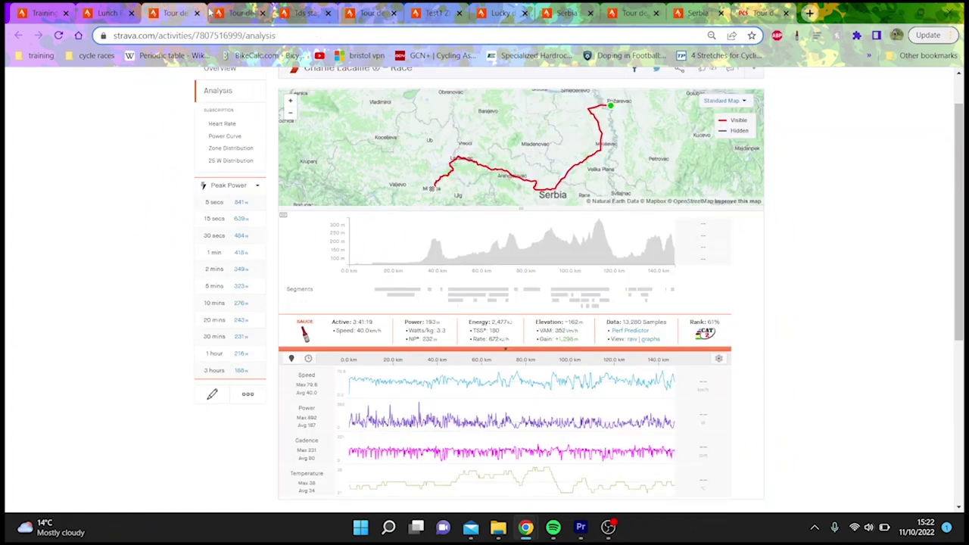
click(234, 13)
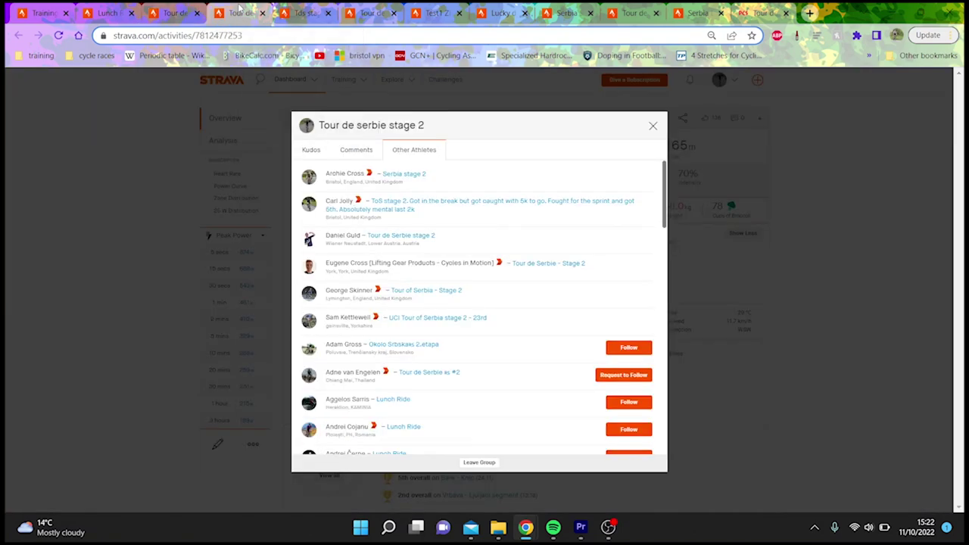
click(199, 196)
click(229, 142)
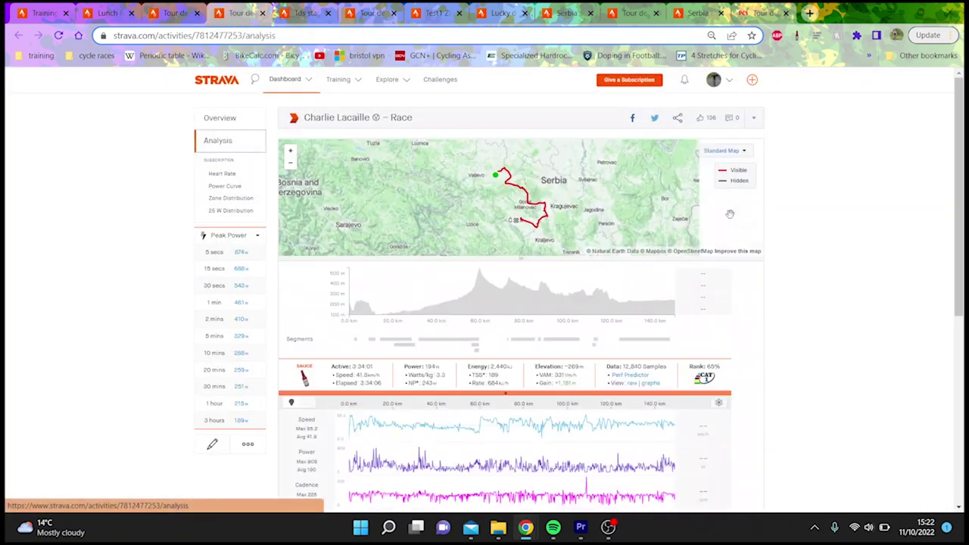
scroll(392, 277, down, 1)
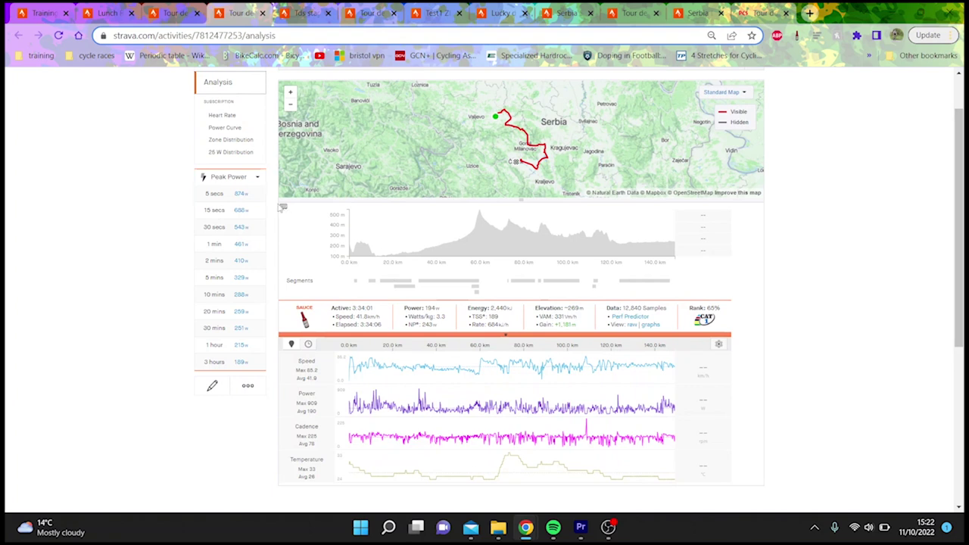
- Show the stage 2 peak normalized power values and analyze the 20-minute peak NP effort
click(256, 181)
click(255, 226)
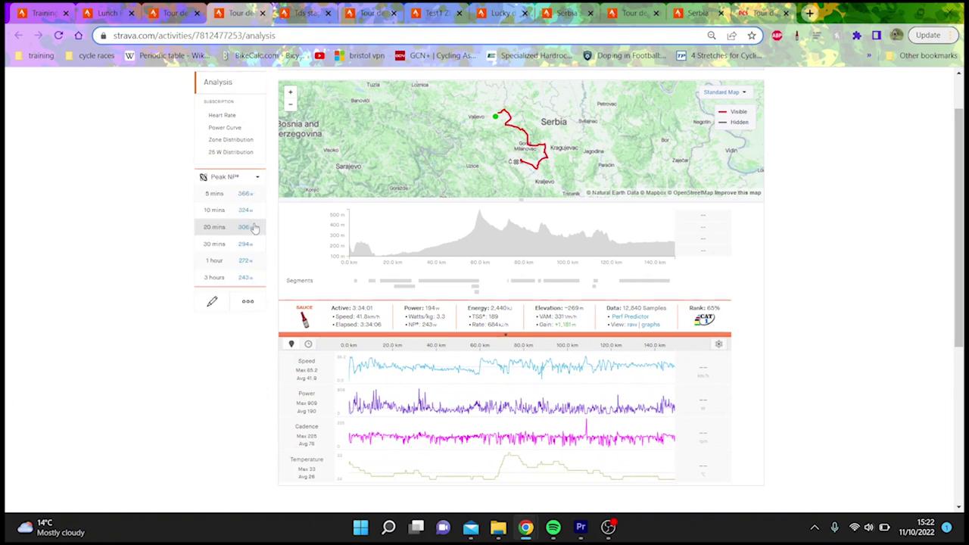
click(254, 235)
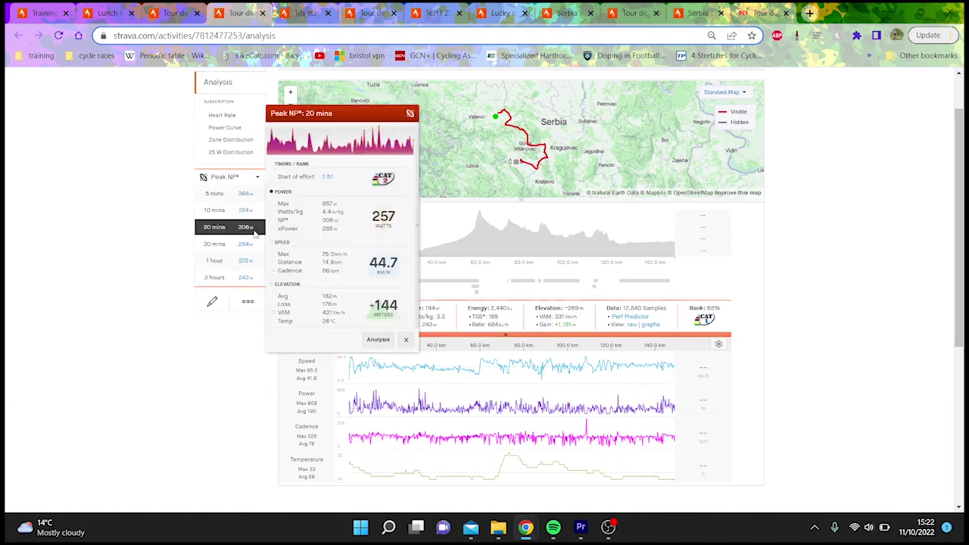
click(378, 340)
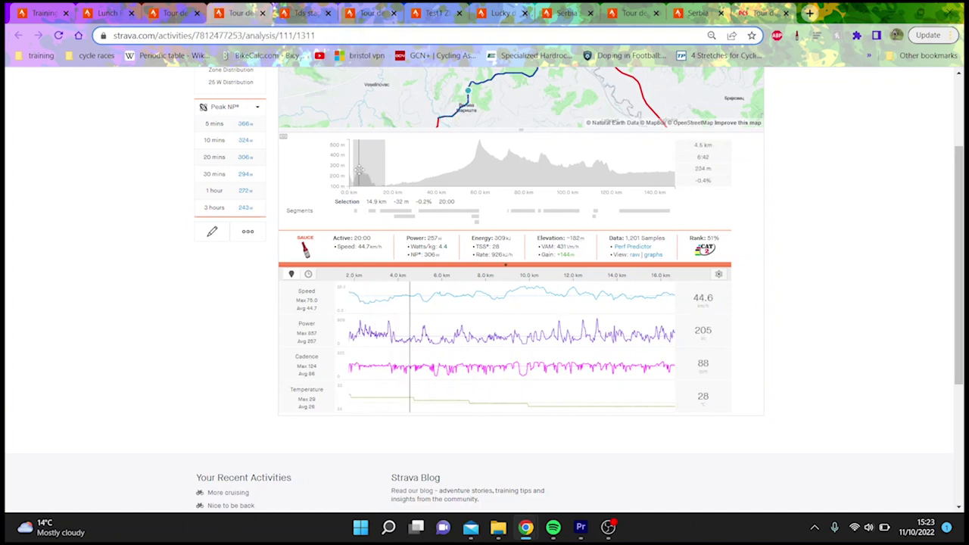
- Return to the peak power values and inspect the Nanomir ka Bogovadji climb, narrowing the charts to about 1.3 km
click(222, 114)
click(225, 126)
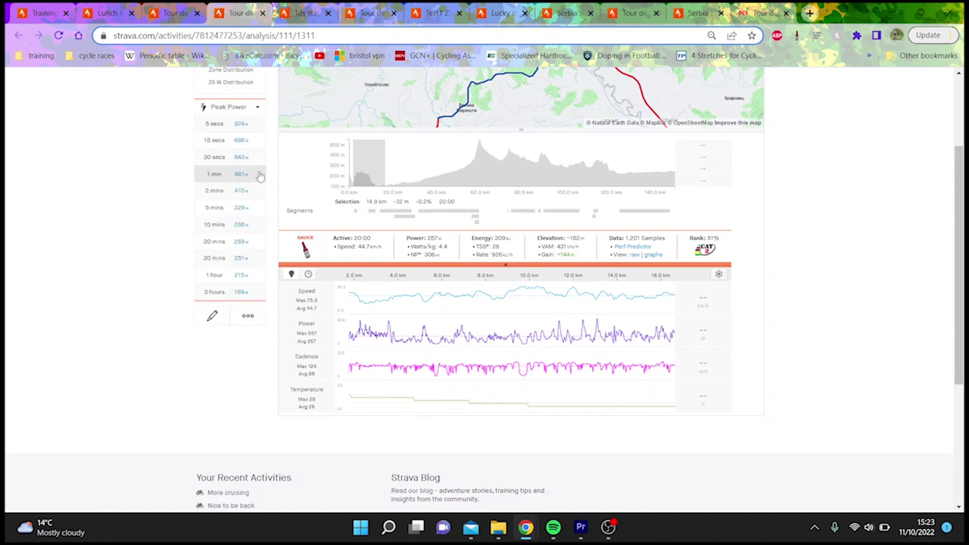
click(355, 212)
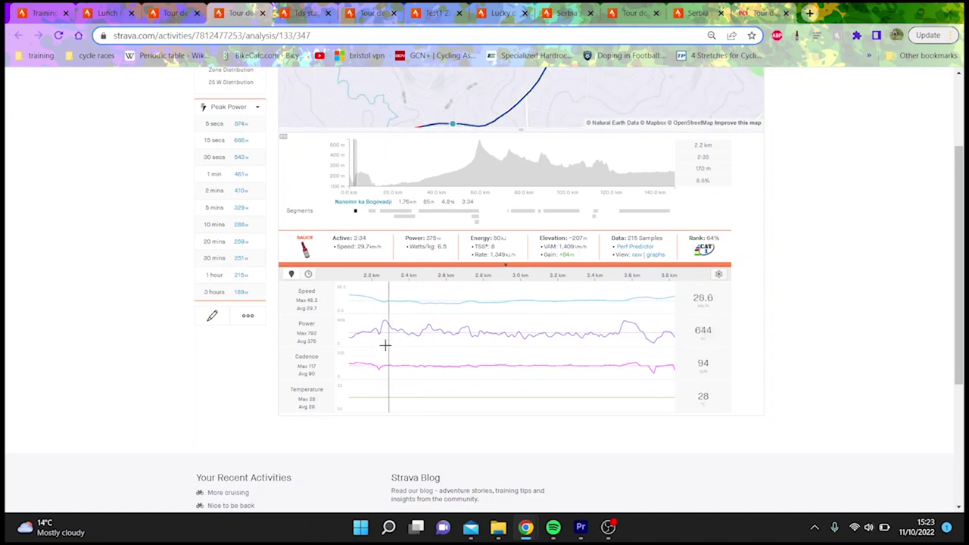
mouse_move(380, 347)
mouse_down()
mouse_move(606, 379)
mouse_move(638, 397)
mouse_up()
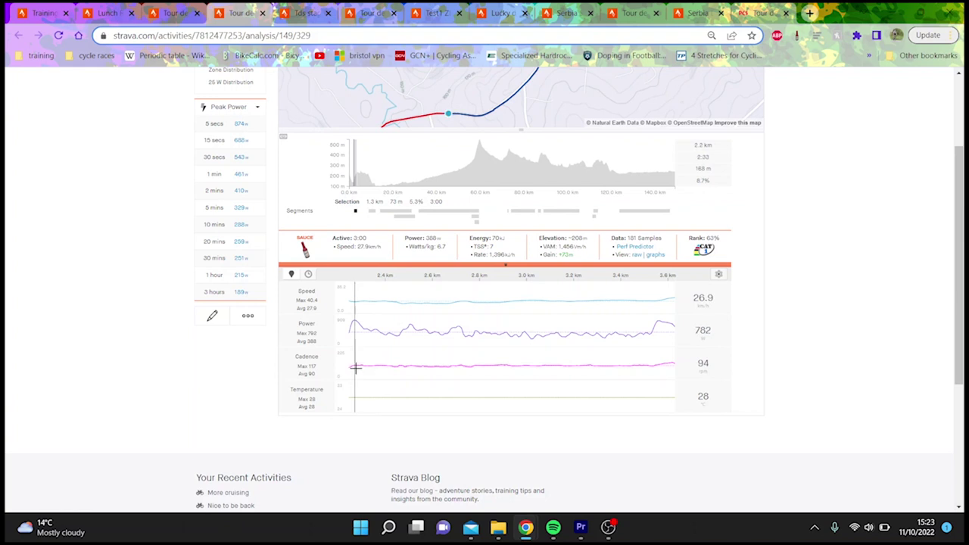
- Inspect the Rudnik iz Ljiga climb segment and try to narrow the charts to its steeper second part
click(429, 323)
click(474, 217)
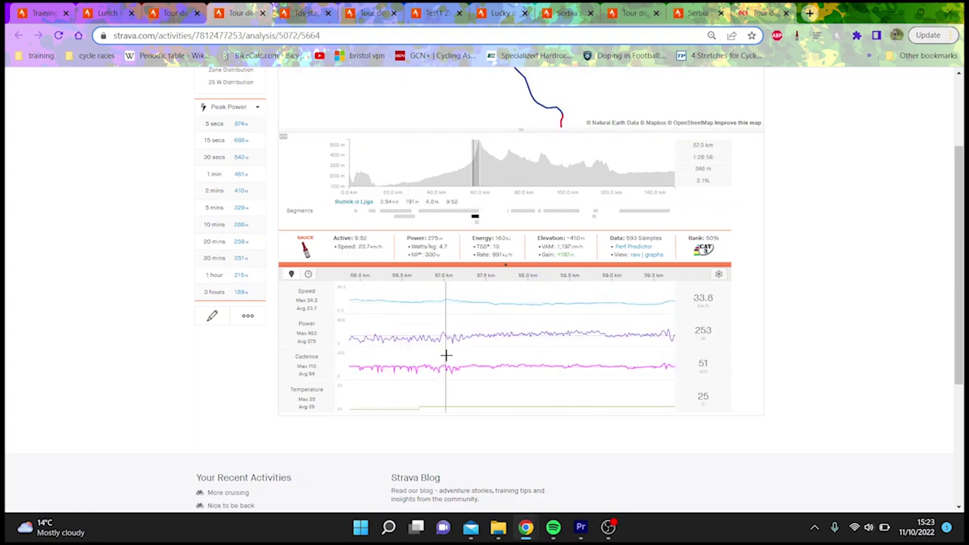
drag(464, 357, 602, 371)
click(475, 216)
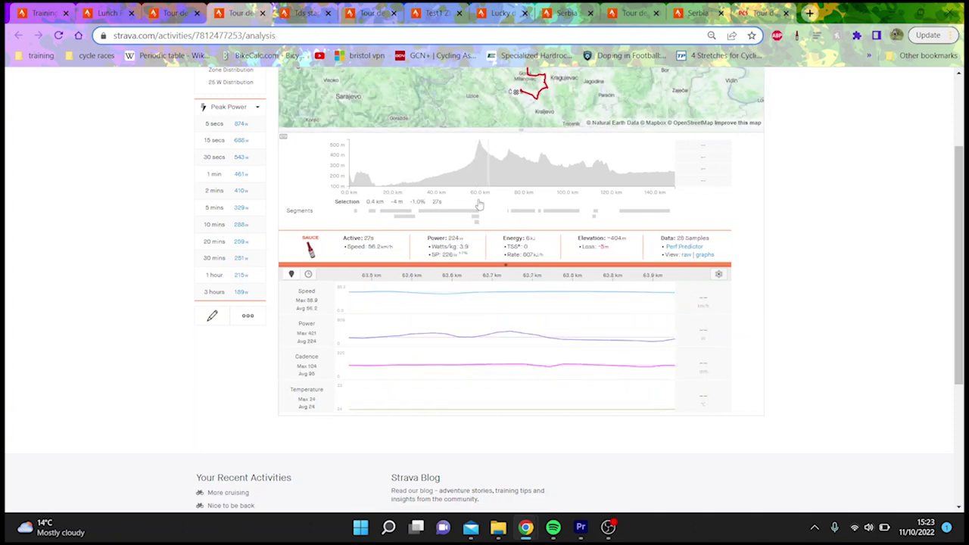
- Analyze the 5-minute peak power effort of stage 2 in the charts
click(227, 208)
click(378, 324)
scroll(566, 370, down, 3)
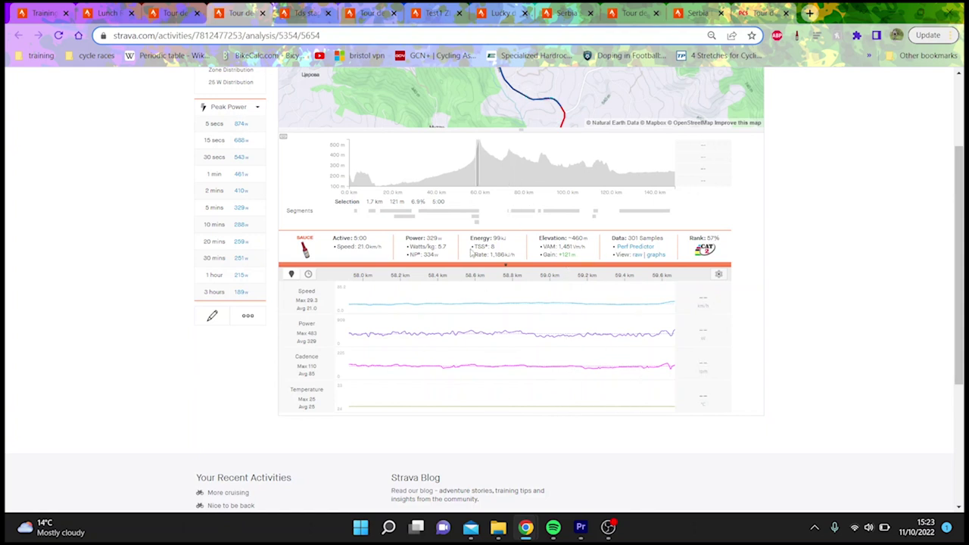
- Inspect the Rapaj brdo and Ljuljaci - Bare climb segments, narrowing the charts on the latter to about 1.4 km
click(510, 212)
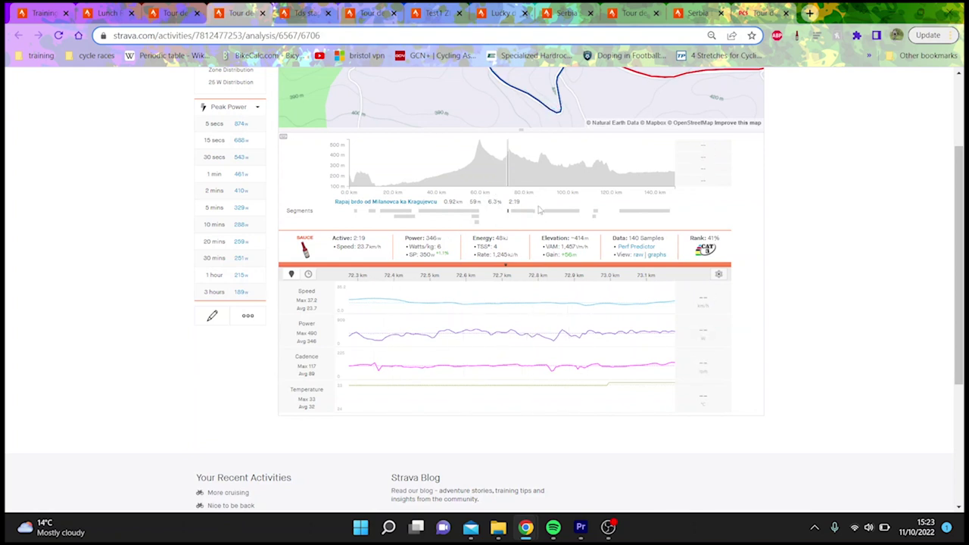
click(539, 212)
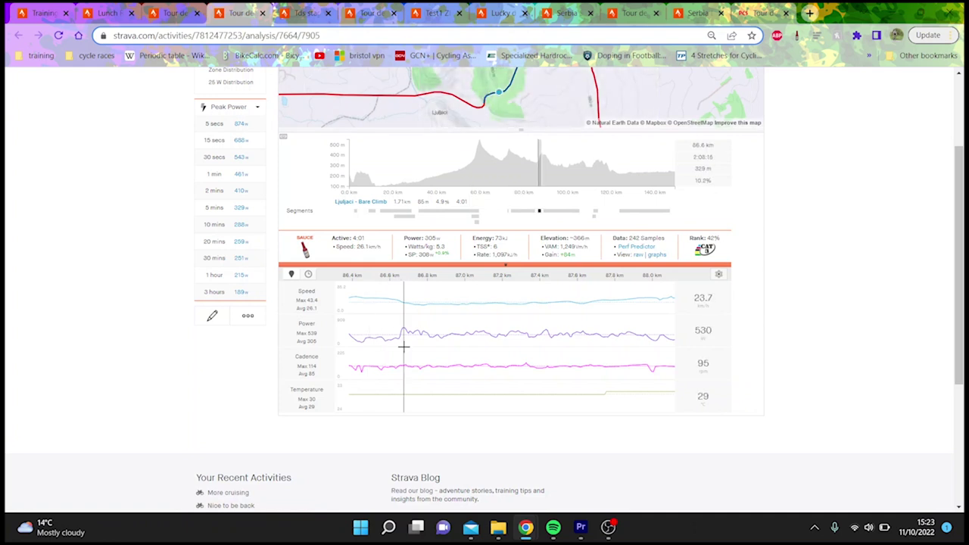
drag(404, 346, 796, 449)
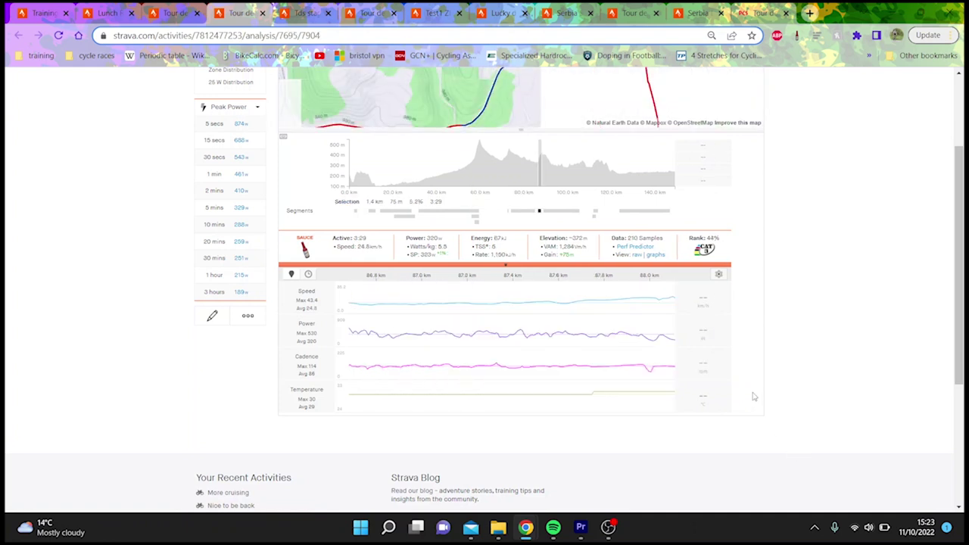
- Examine the flat section after about 122 km near the end of stage 2, and clear the selection
scroll(681, 302, up, 1)
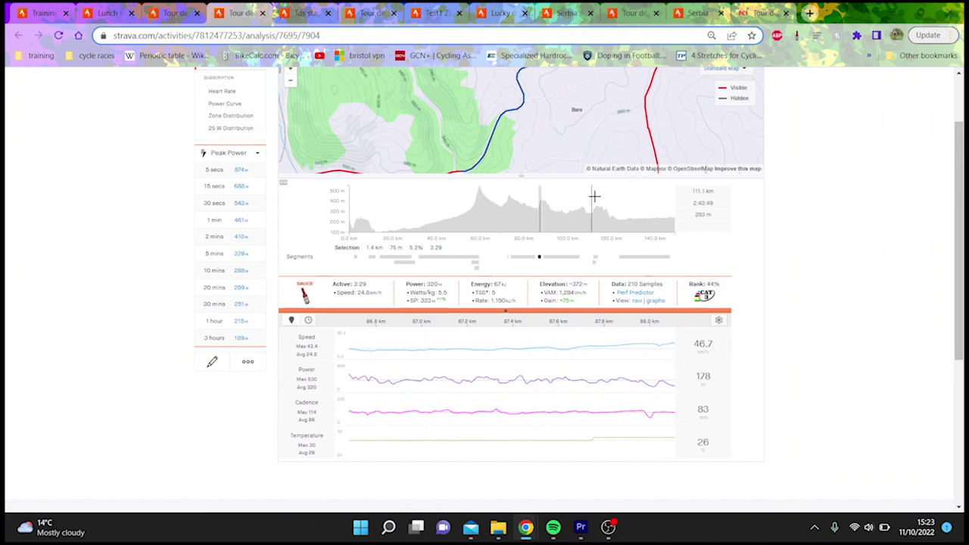
click(598, 203)
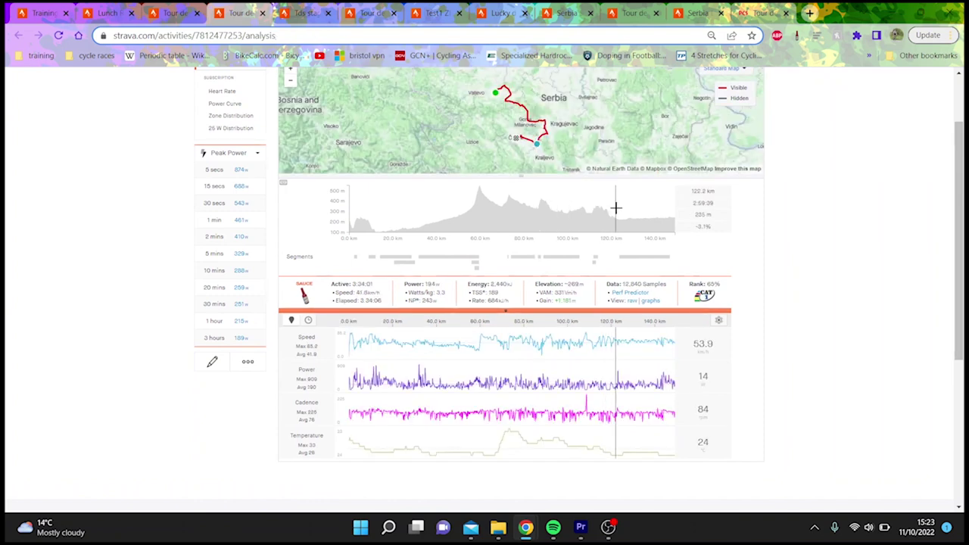
drag(616, 203, 660, 202)
click(601, 405)
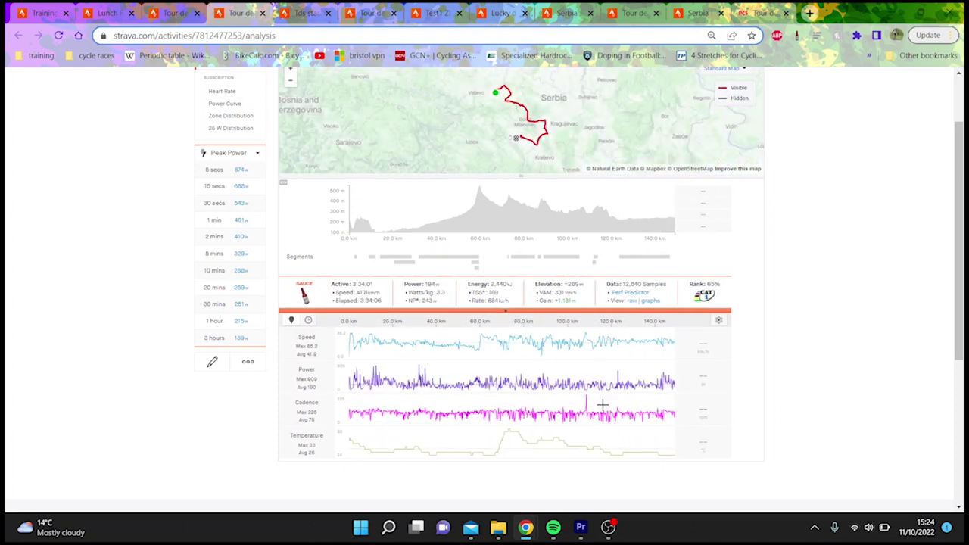
- Return to the overview of stage 2 and expand the ride description to read it in full
scroll(919, 192, up, 2)
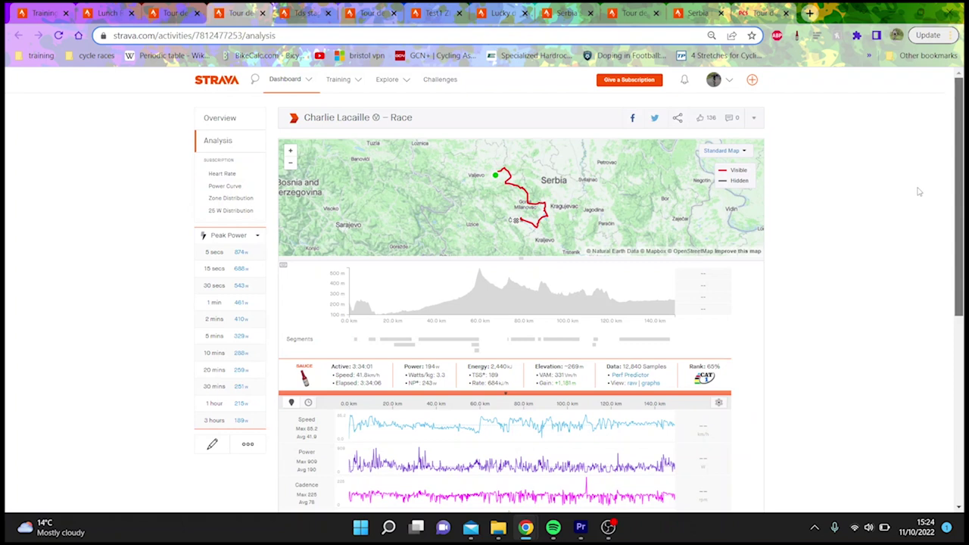
click(238, 123)
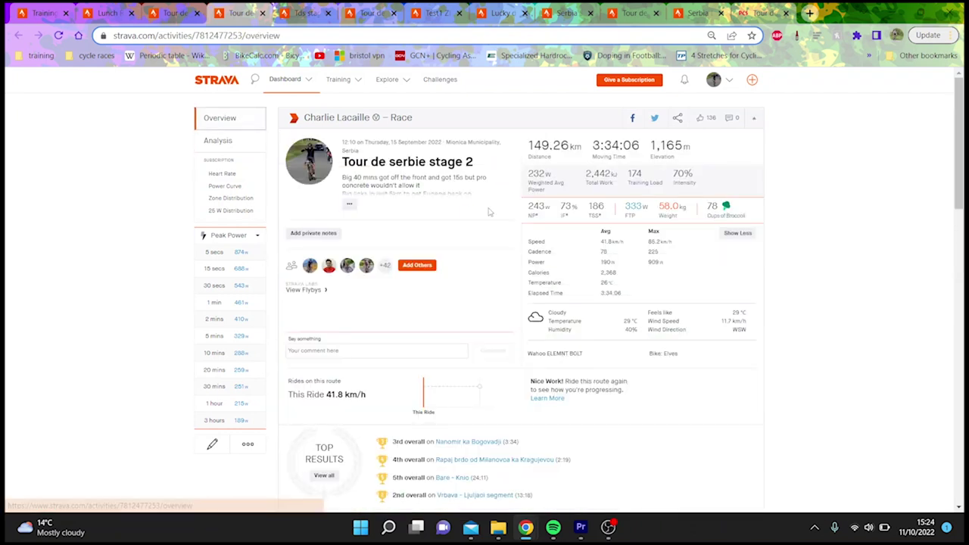
click(350, 209)
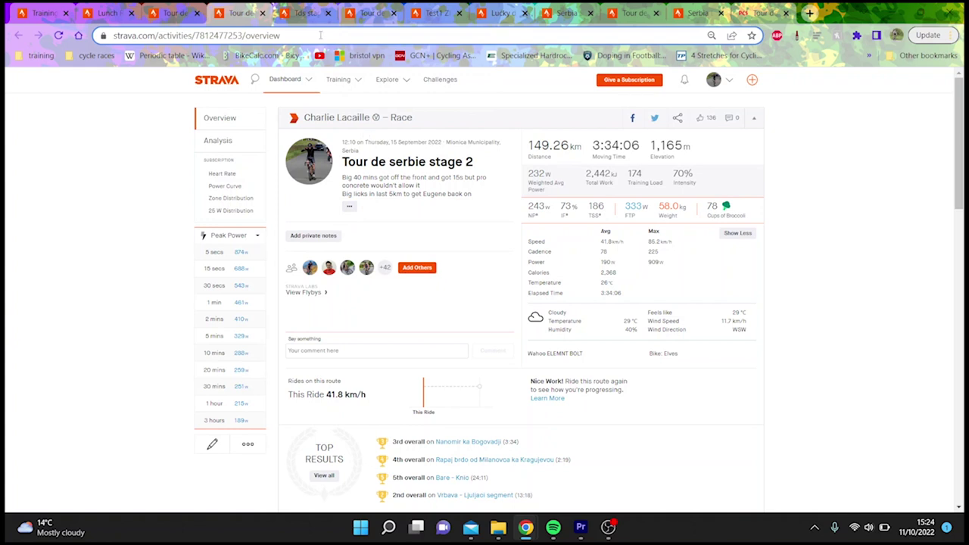
- Switch to the Tds stage 3 activity, review its overview figures and open its analysis charts
click(310, 12)
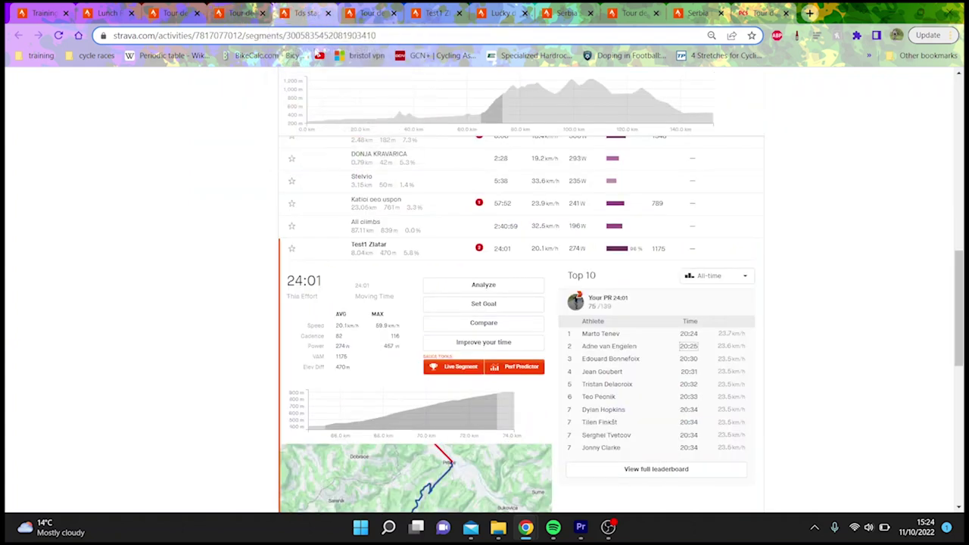
scroll(489, 206, up, 15)
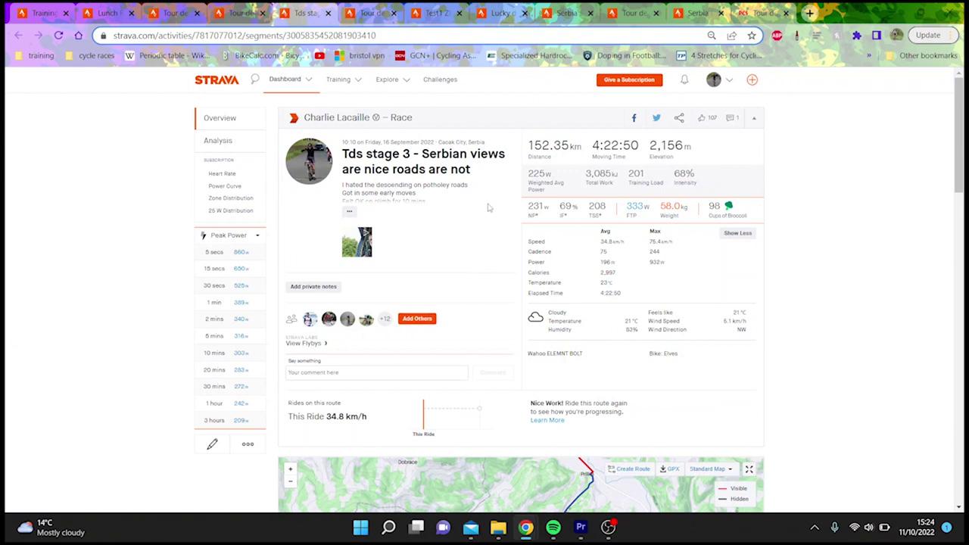
click(255, 154)
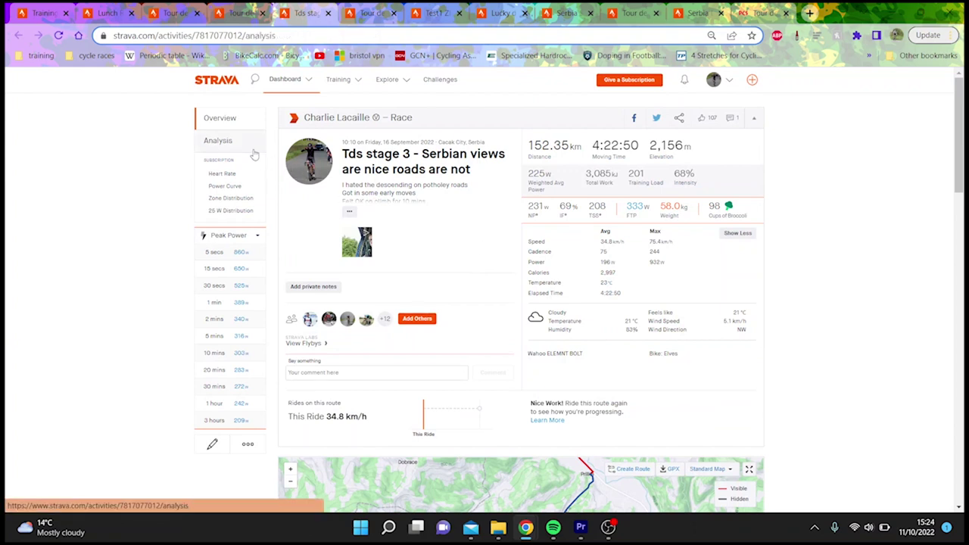
scroll(450, 243, down, 2)
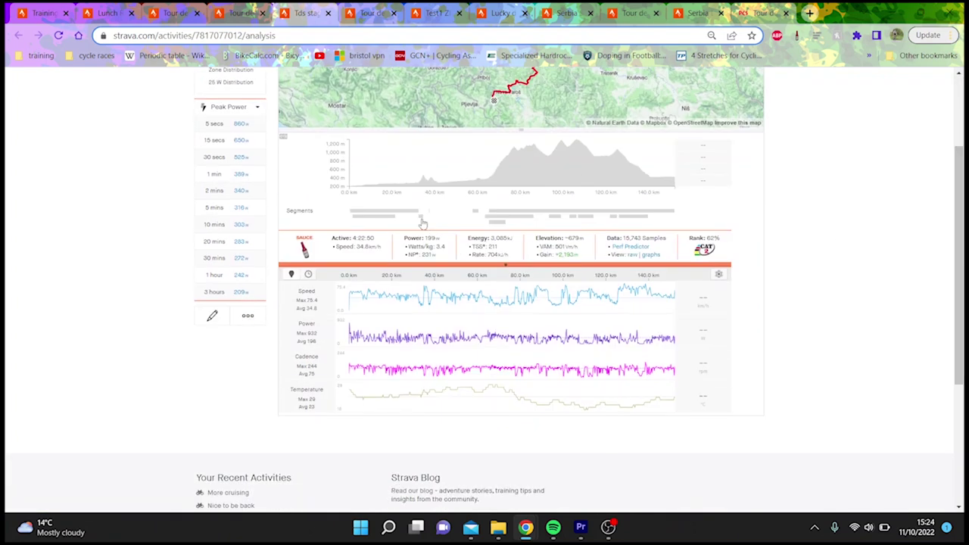
- Inspect the LIS ceo uspon climb and the short climb after it, narrowing the charts to about 0.6 km
click(421, 216)
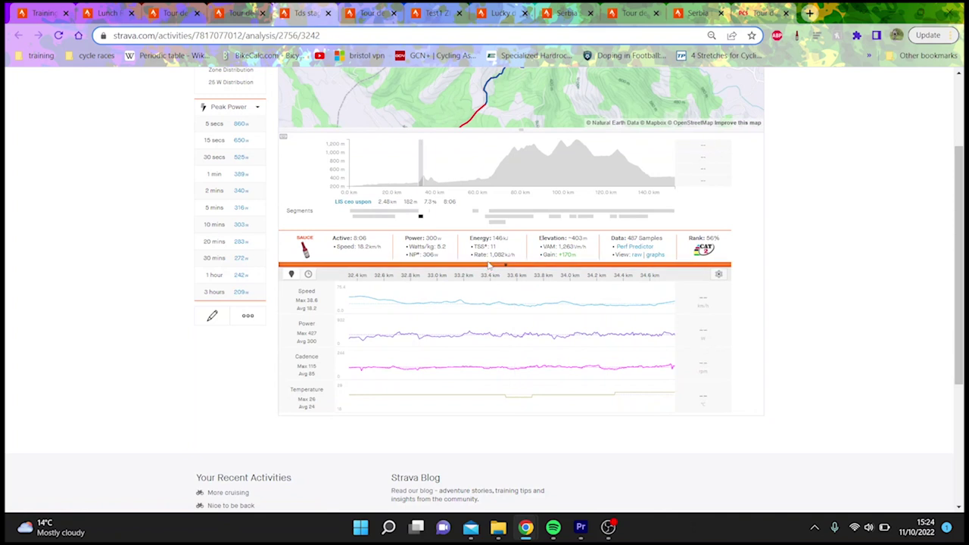
click(430, 217)
drag(403, 296, 749, 403)
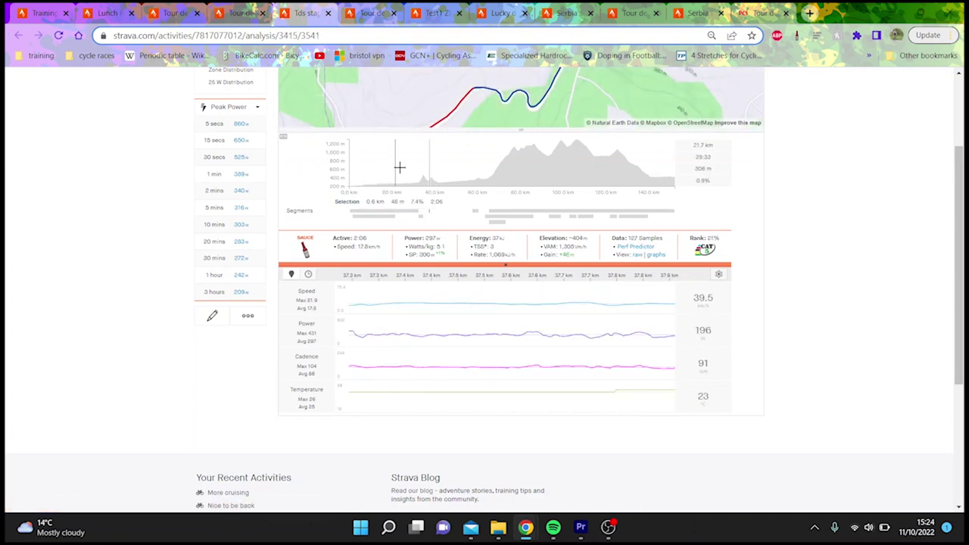
- Examine the first 23.8 km or so of stage 3, and analyze its 20-minute peak NP effort
drag(398, 164, 310, 138)
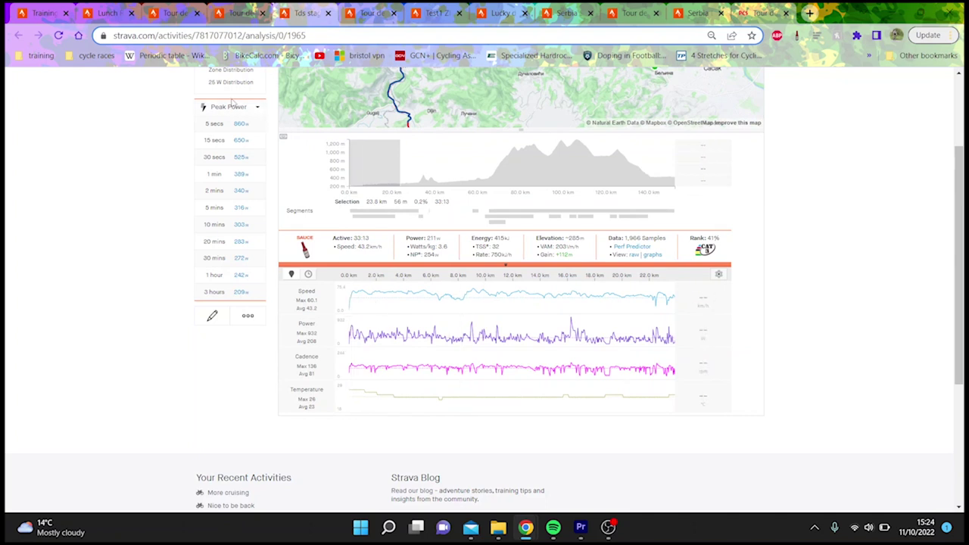
click(234, 107)
click(233, 155)
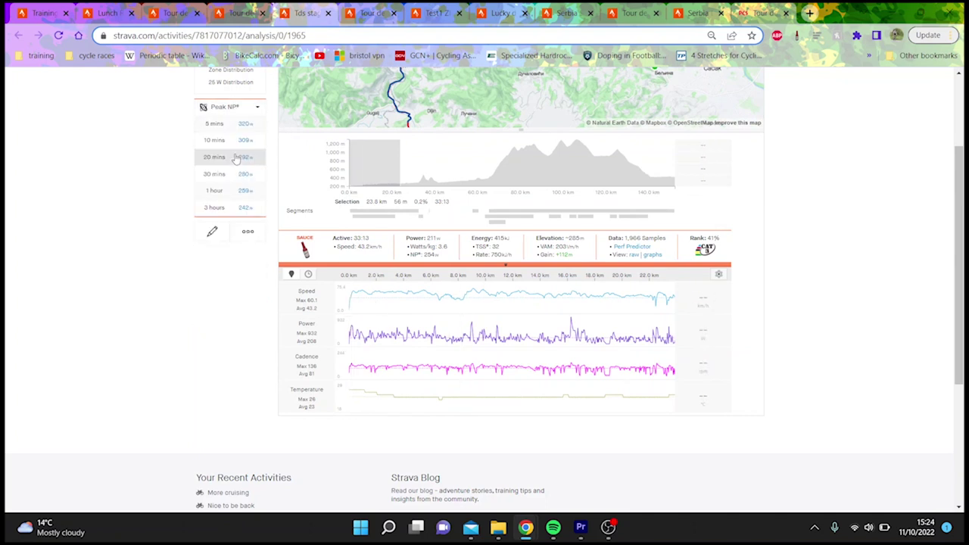
click(243, 156)
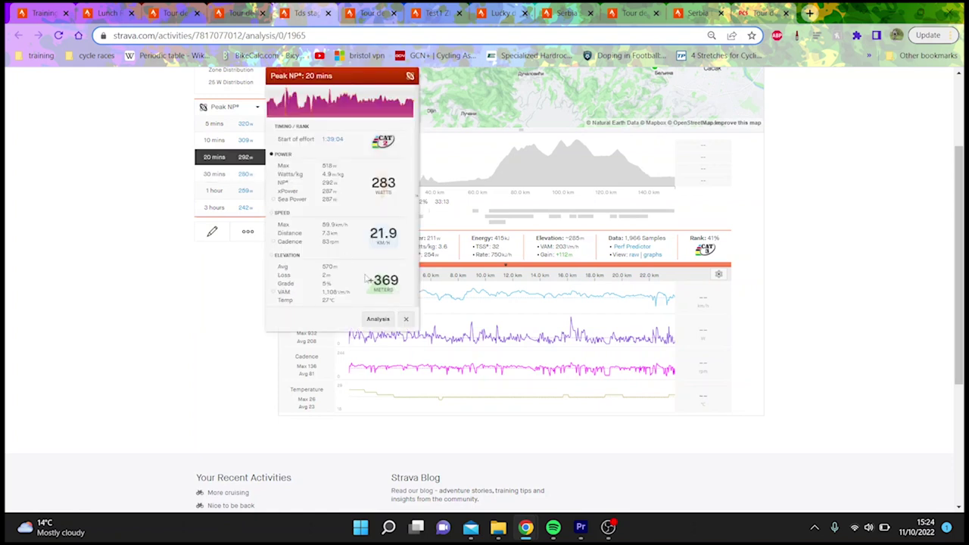
click(378, 320)
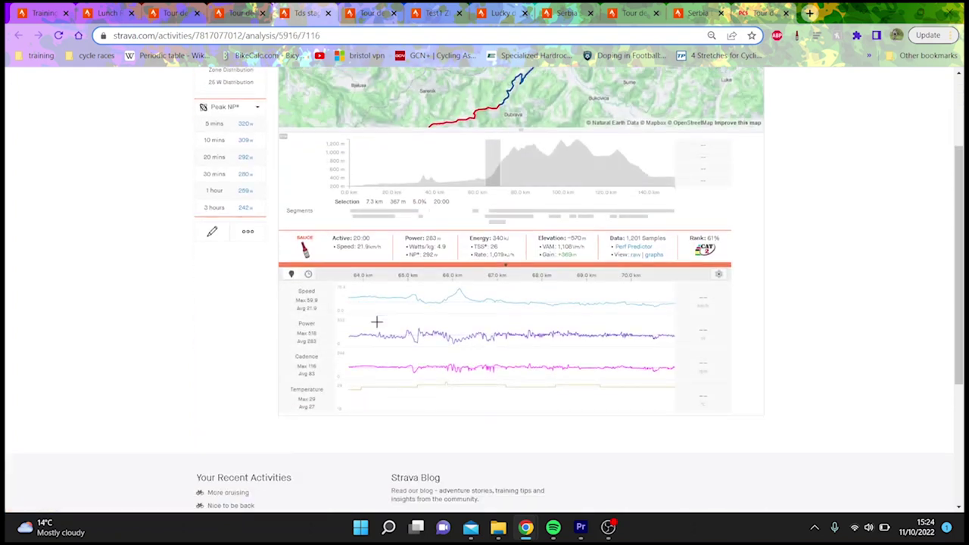
- Examine about 23.4 km leading into the main climb, narrowing the charts to its last steady stretch of about 2.6 km
click(442, 275)
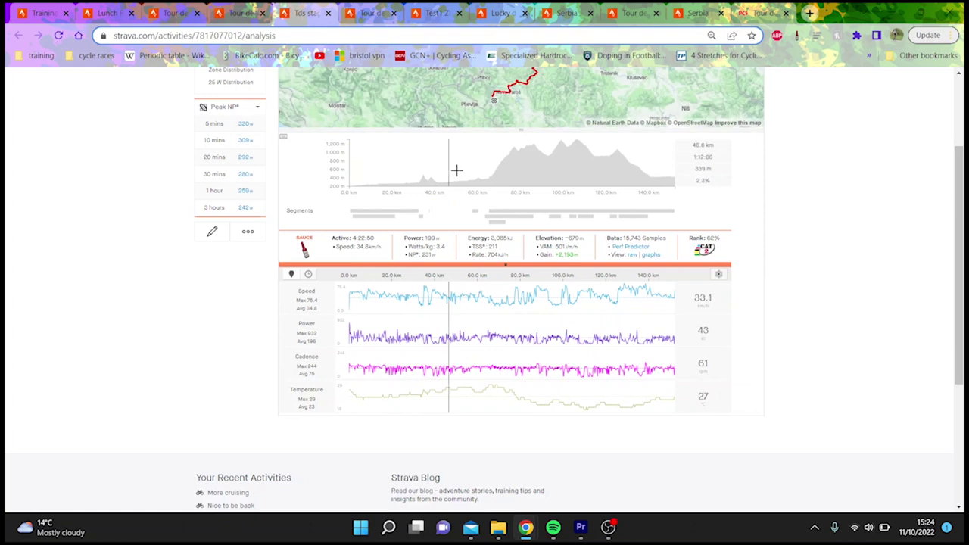
drag(489, 167, 440, 160)
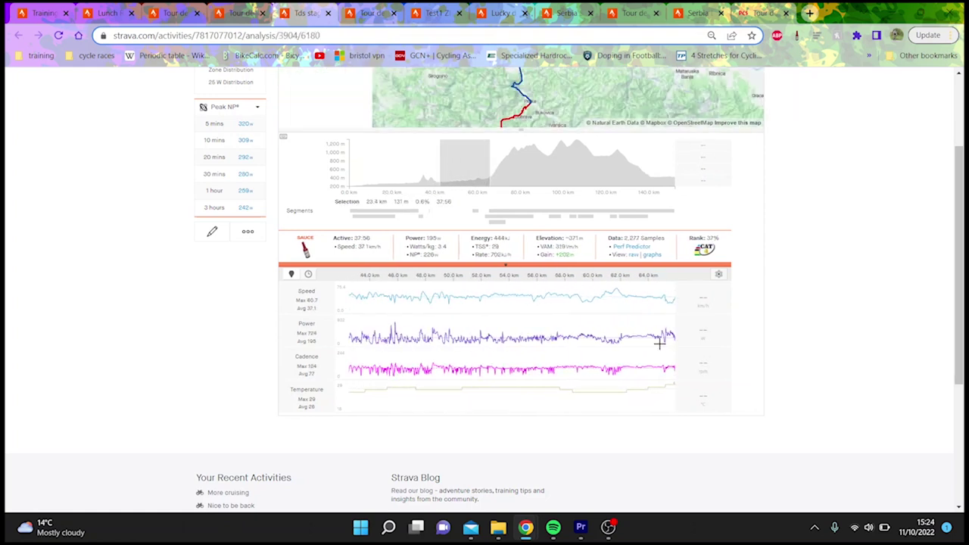
mouse_move(623, 353)
mouse_down()
mouse_move(670, 359)
mouse_move(659, 367)
mouse_up()
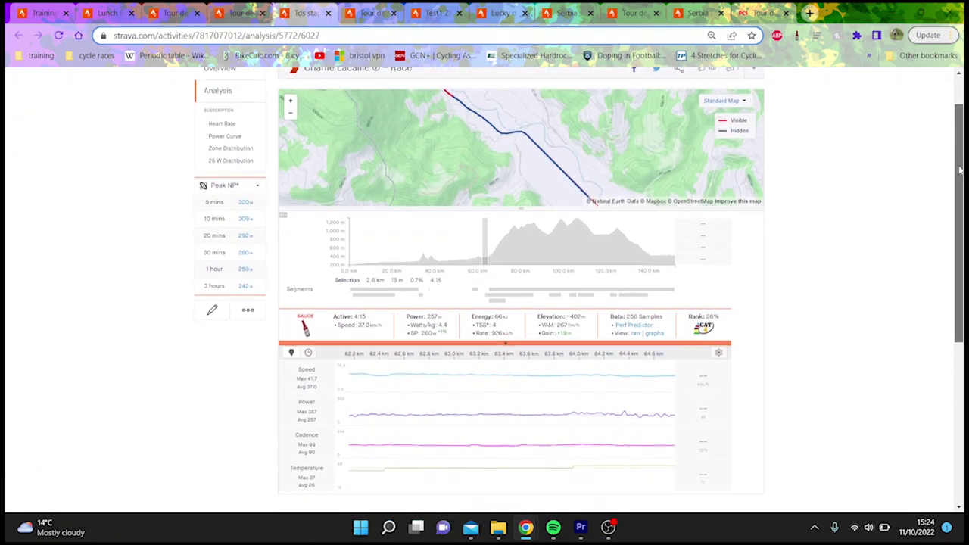
- Examine the Test1 Zlatar climb, narrowing the charts to its first 3.5 km and a 2.2 km stretch before reselecting the whole segment
scroll(579, 288, down, 1)
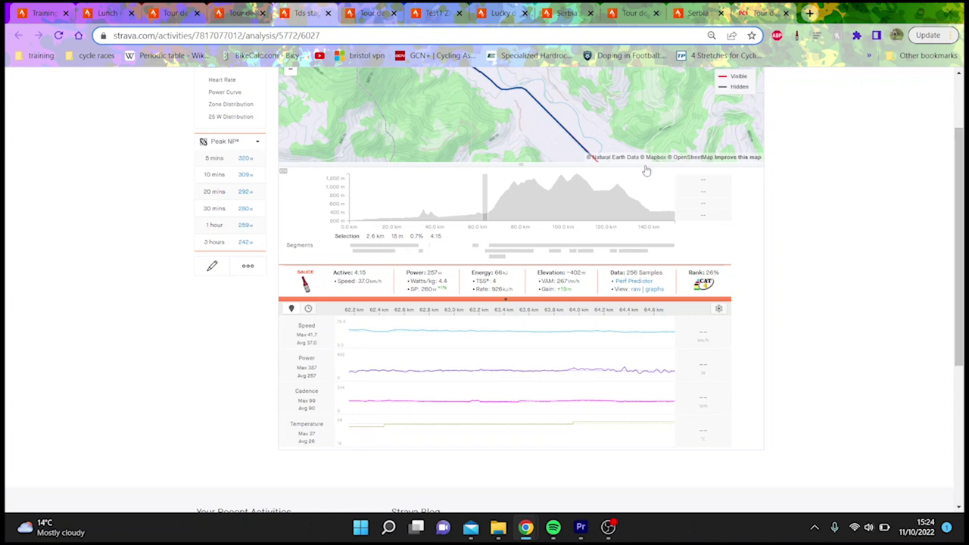
click(501, 260)
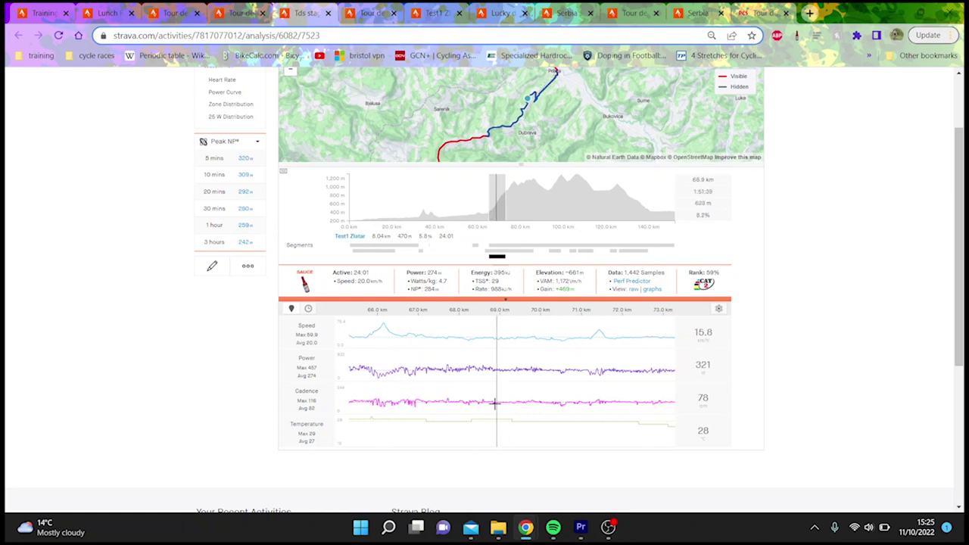
drag(494, 403, 249, 328)
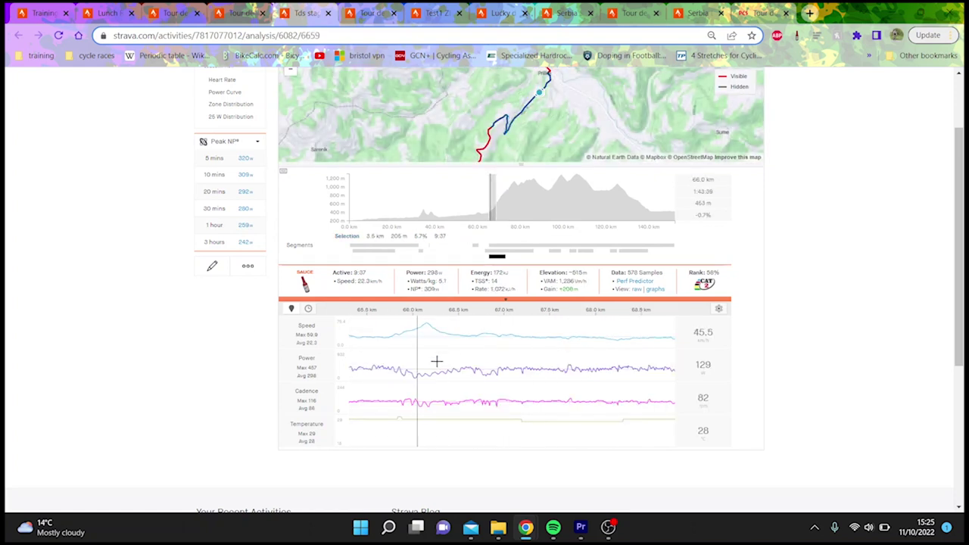
drag(474, 369, 782, 452)
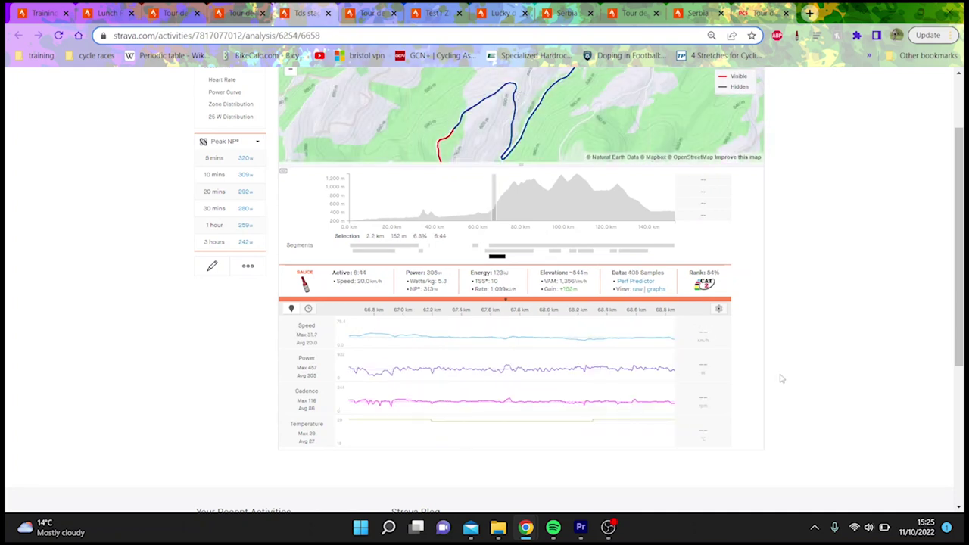
click(500, 259)
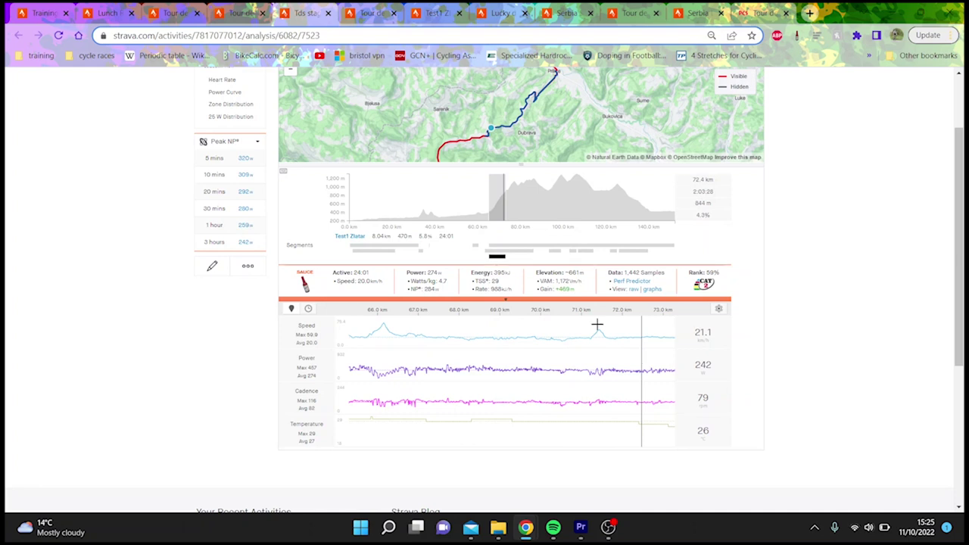
- Inspect the rolling stretch of about 8.6 km on the plateau and the Katici ceo uspon, Močioci climb, uspon and E-763 Climb segments
drag(517, 205, 536, 203)
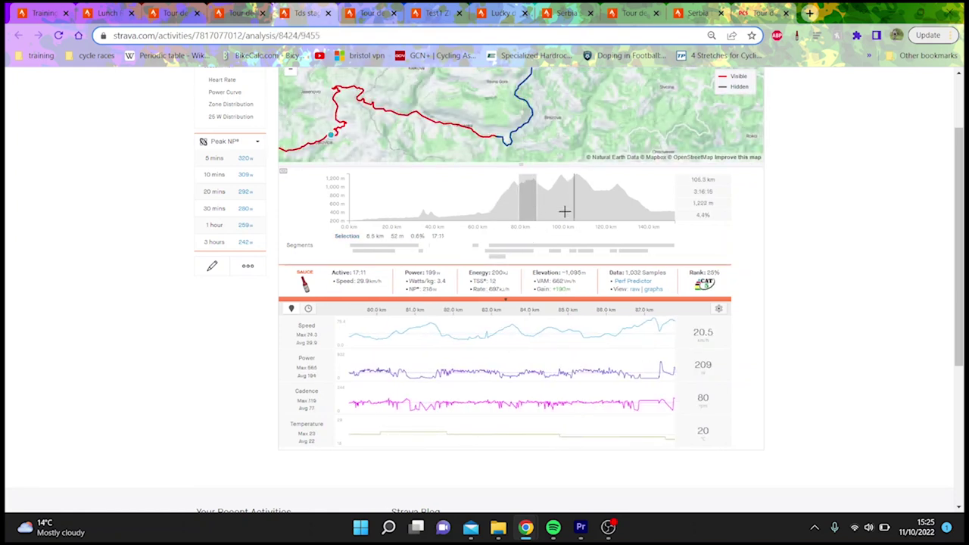
click(498, 254)
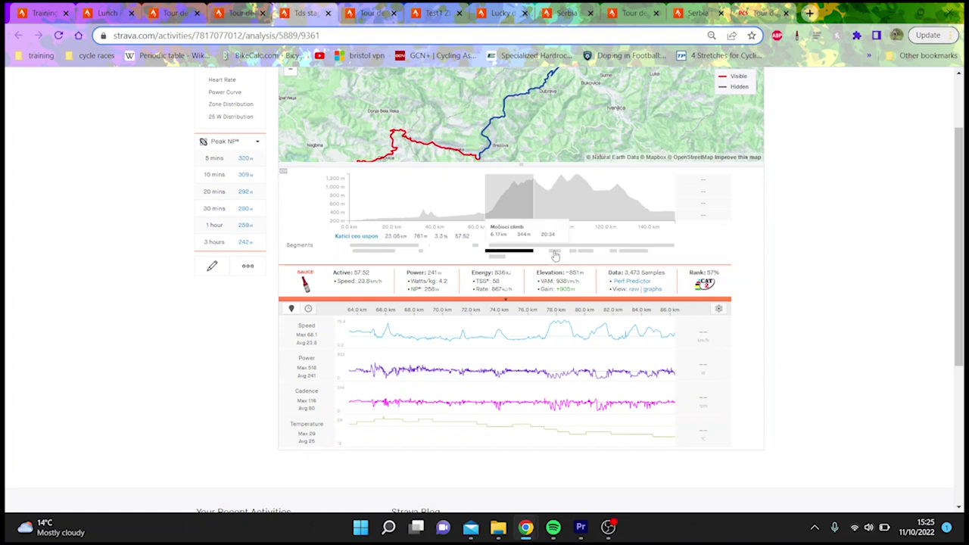
click(555, 253)
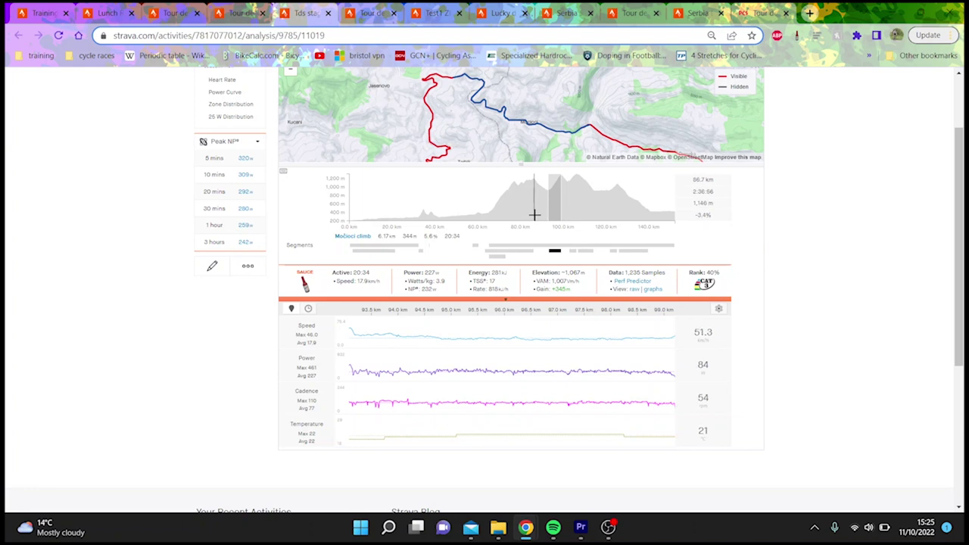
click(574, 254)
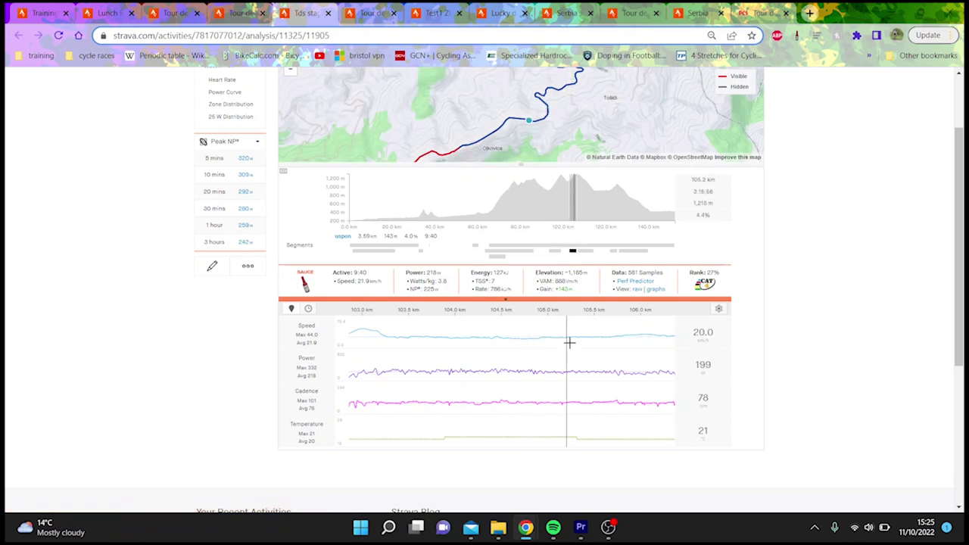
click(614, 254)
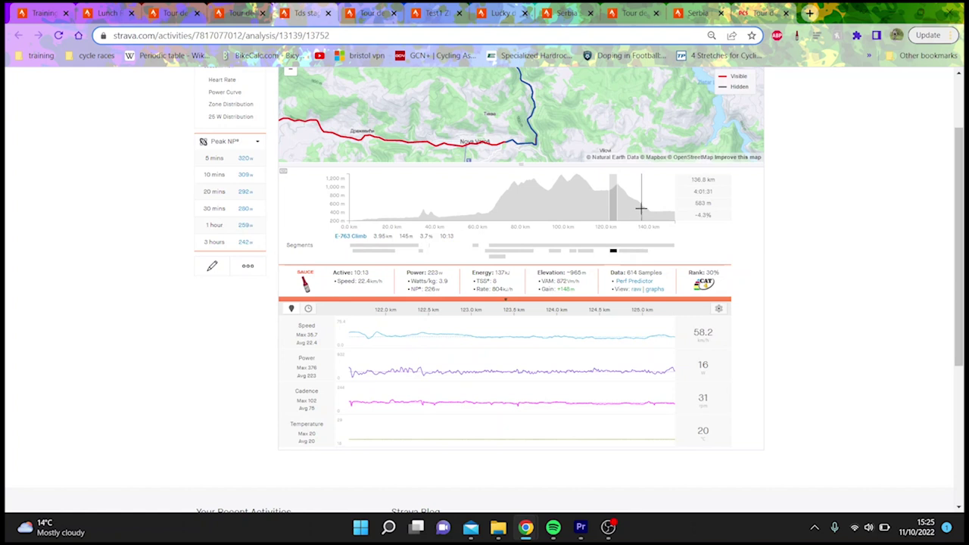
- Examine the final 22.9 km of stage 3, clear the selection and return to the activity overview
drag(627, 201, 813, 230)
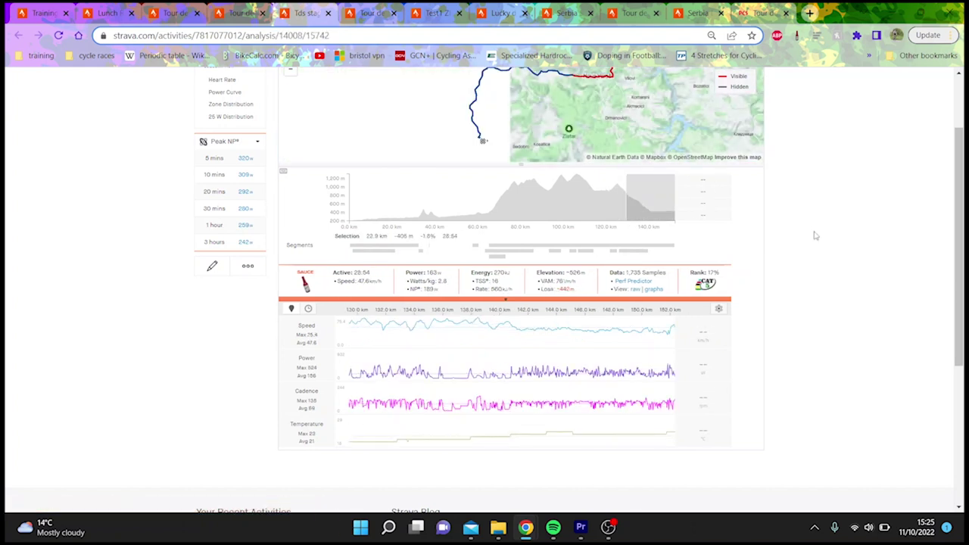
click(604, 365)
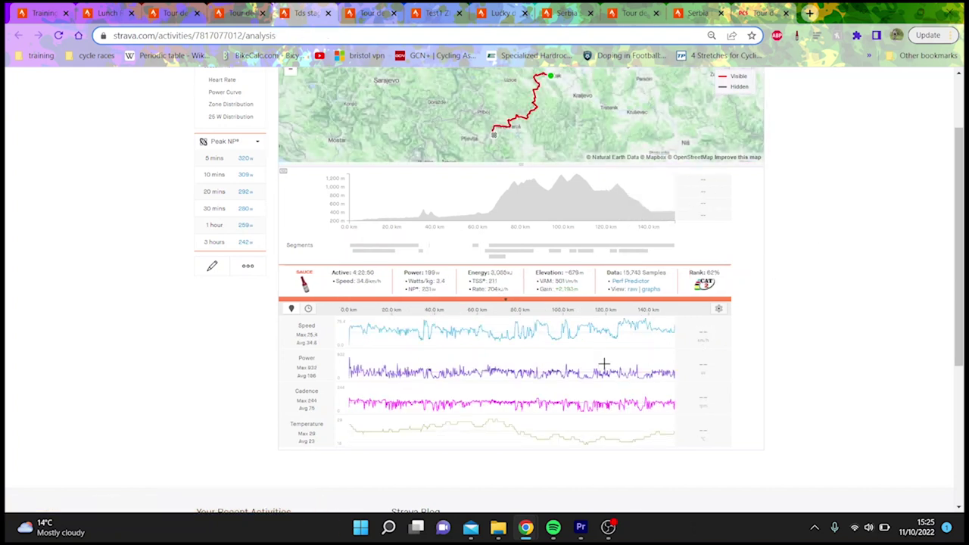
drag(960, 242, 959, 192)
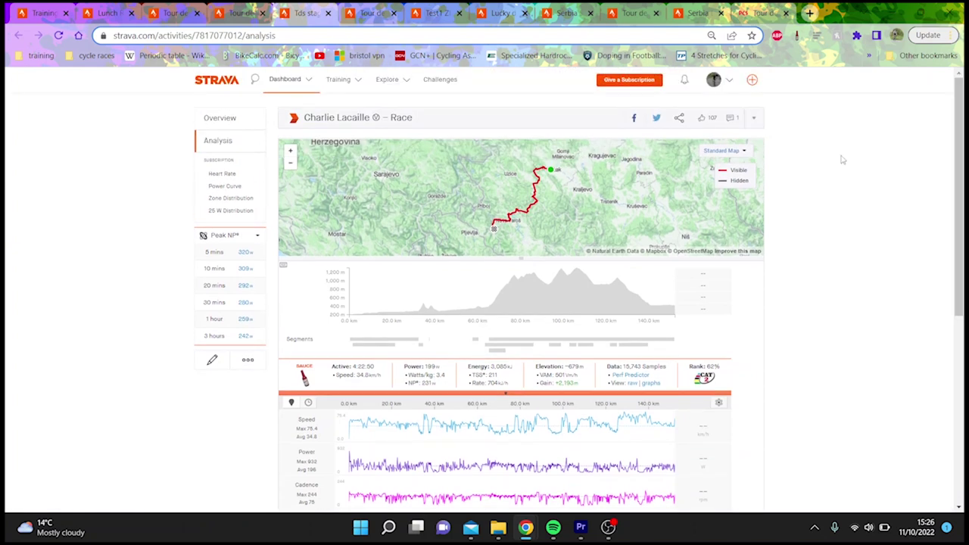
click(251, 130)
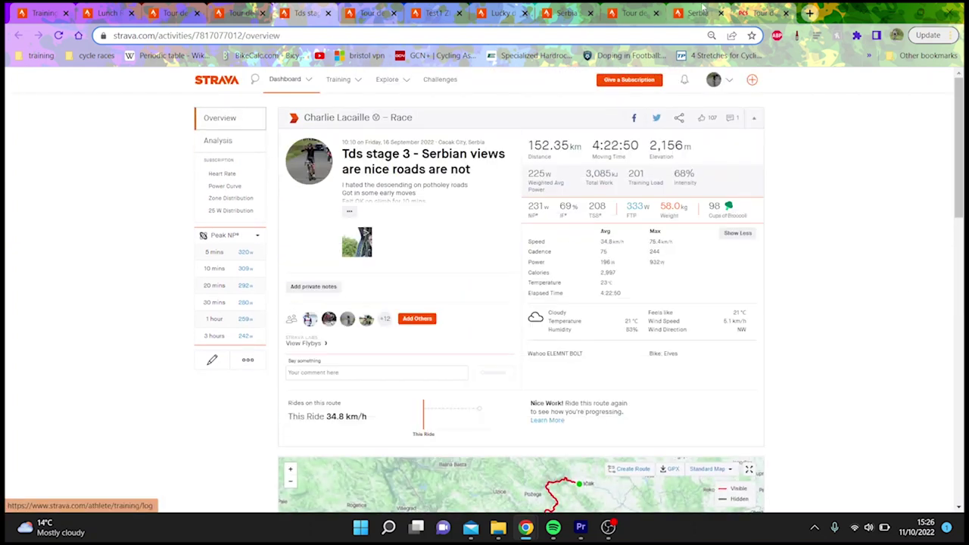
- Switch to the ProCyclingStats race page, open the Stage 2 Mionica-Čačak results and look through the full ranking
click(763, 12)
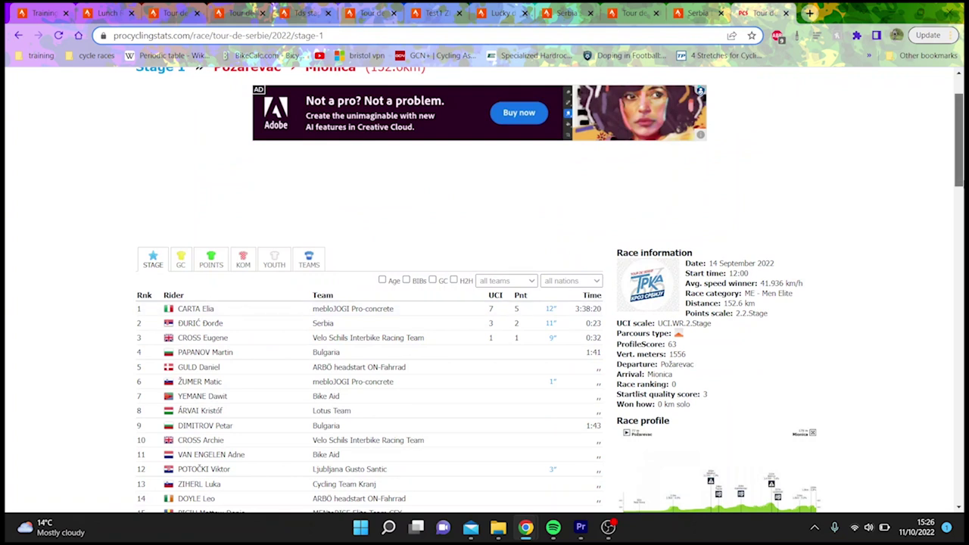
scroll(959, 137, up, 1)
click(667, 112)
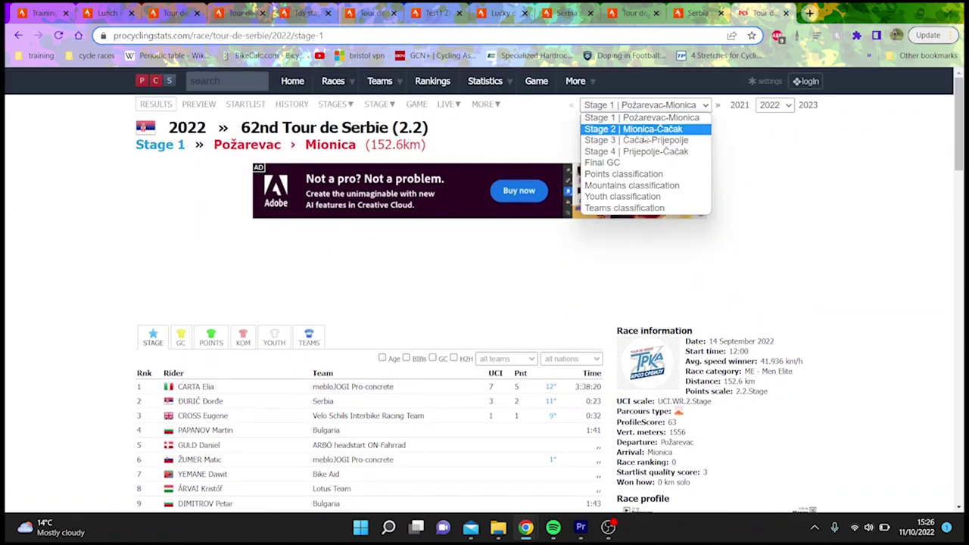
click(654, 128)
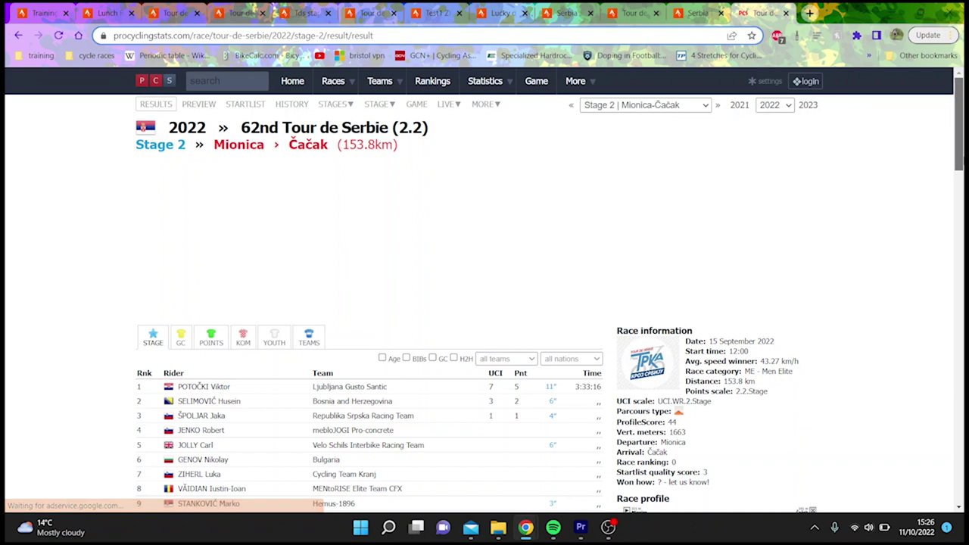
drag(958, 129, 958, 348)
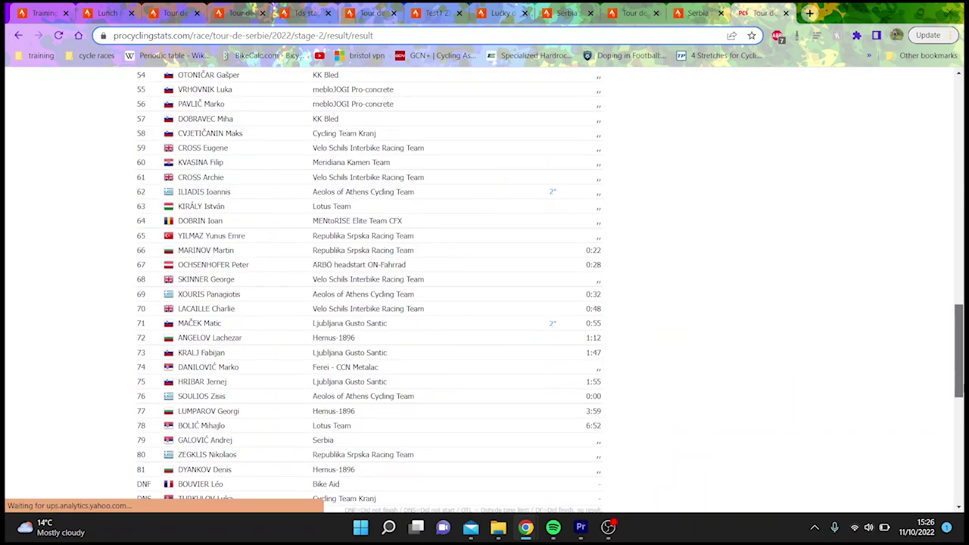
drag(958, 348, 959, 129)
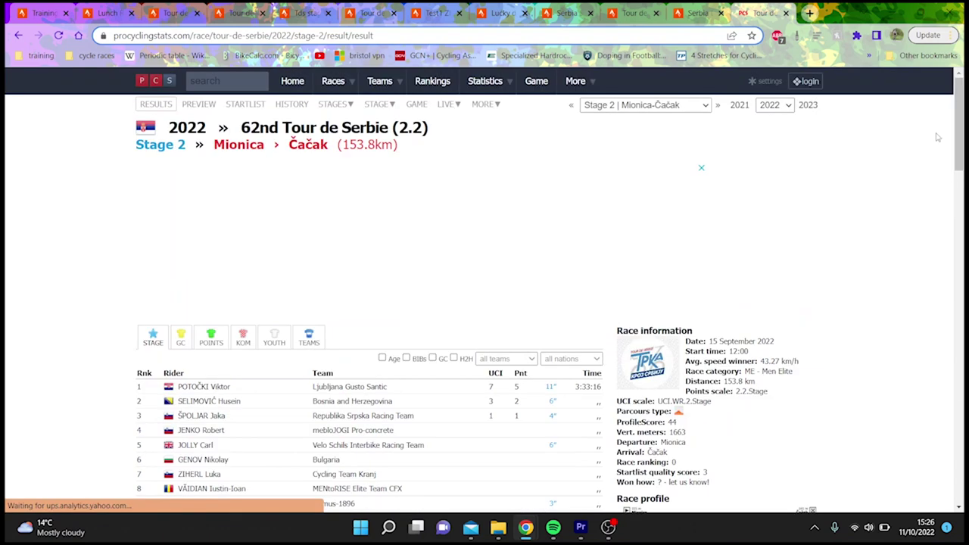
- Open the Stage 3 Čačak-Prijepolje results and read through the riders' placings and time gaps
click(612, 110)
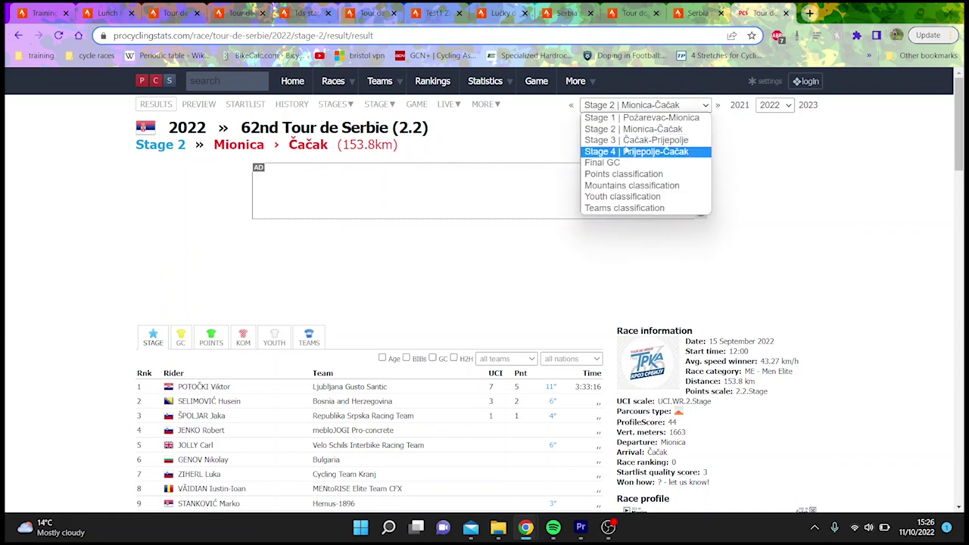
click(625, 141)
scroll(485, 303, down, 5)
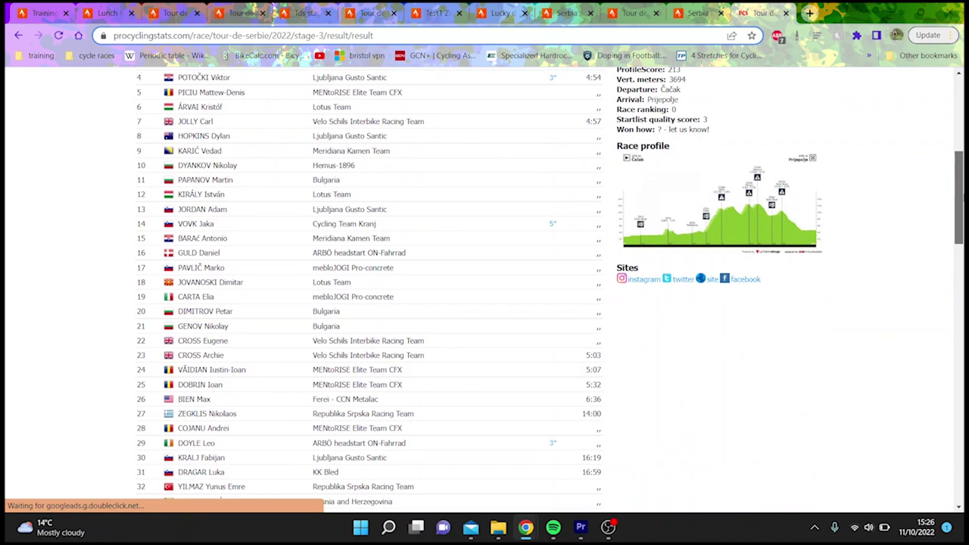
scroll(484, 303, down, 8)
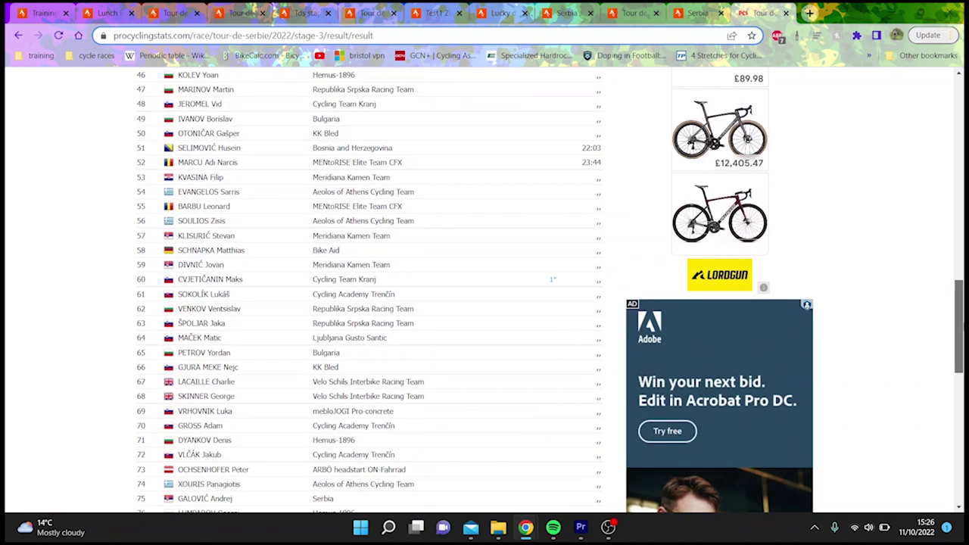
scroll(485, 303, up, 10)
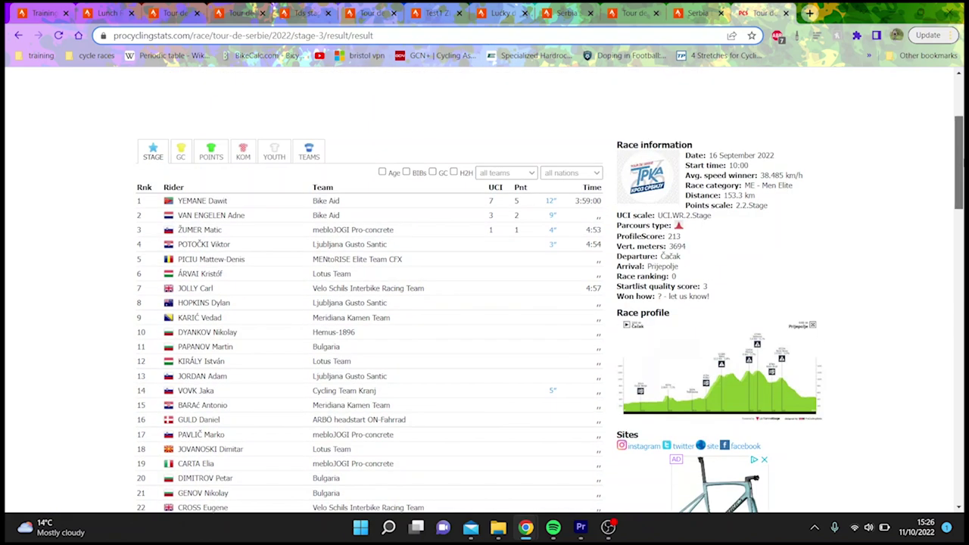
scroll(485, 302, down, 3)
scroll(485, 291, down, 3)
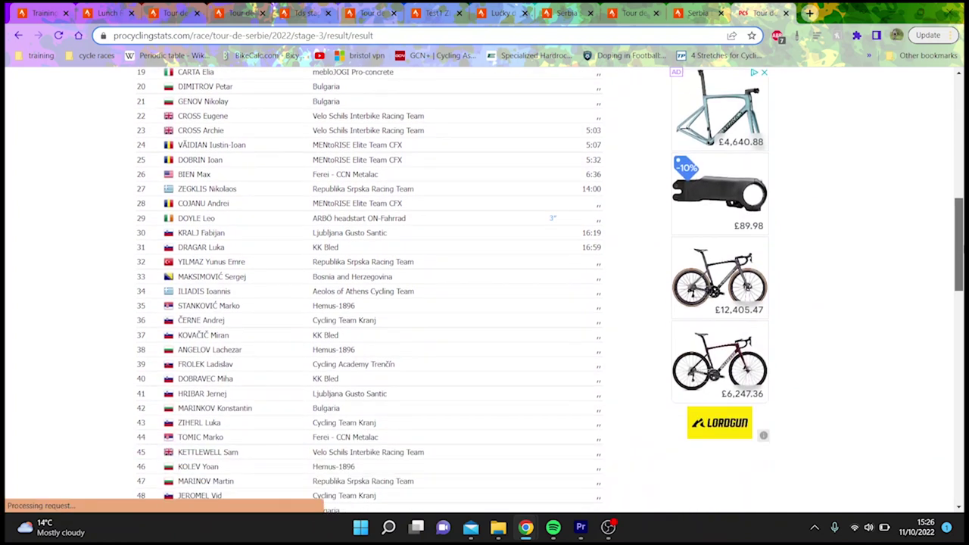
scroll(369, 291, down, 1)
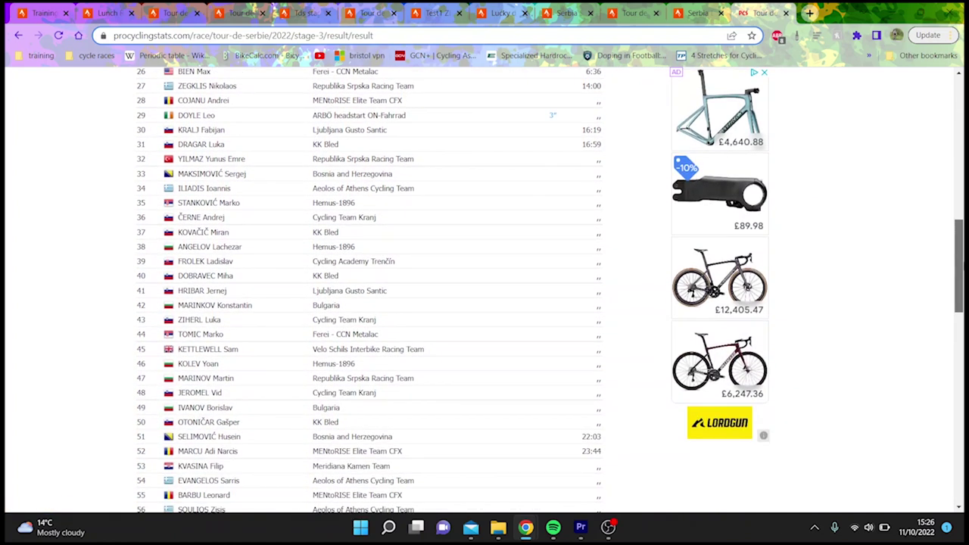
scroll(371, 288, up, 6)
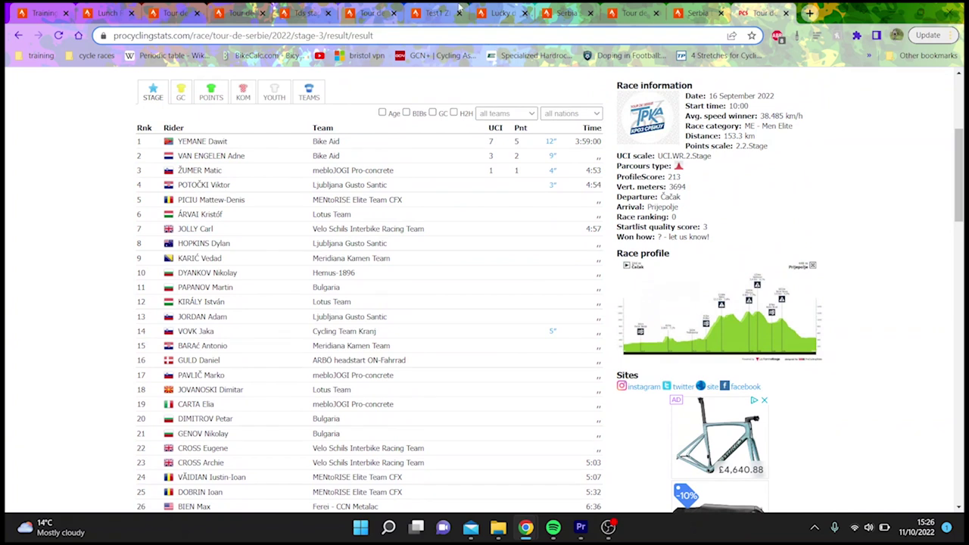
- Switch to the Lucky day activity on Strava, open its analysis charts and inspect the Test1 Zlatar climb
click(487, 11)
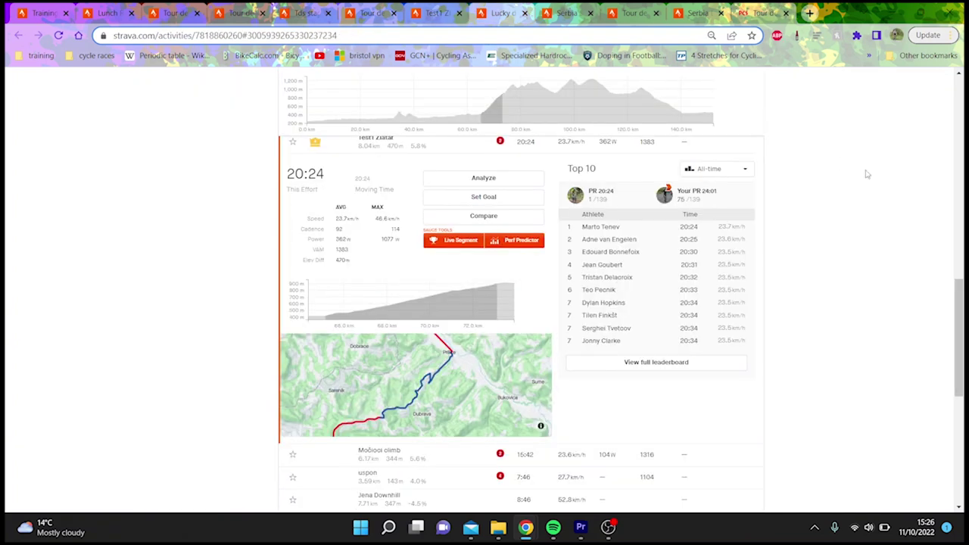
scroll(867, 174, up, 10)
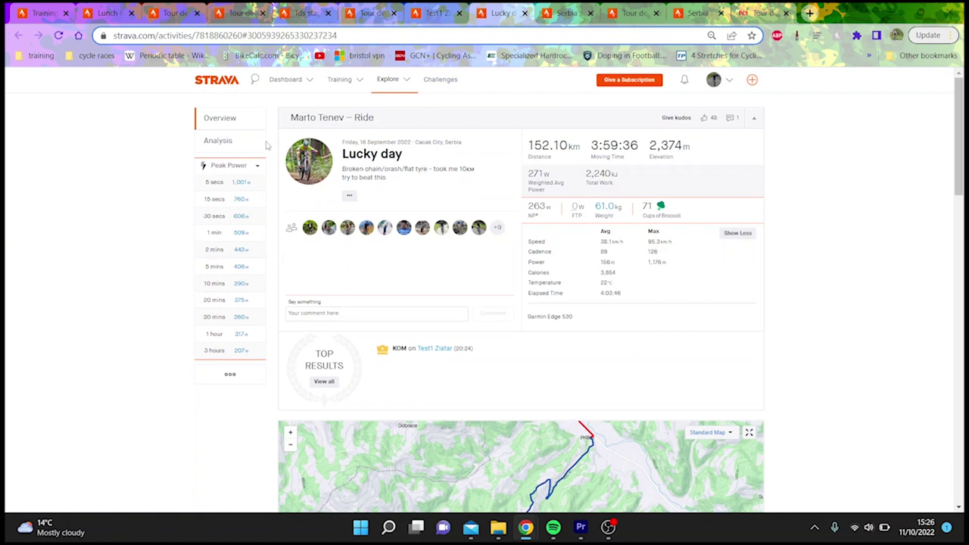
click(220, 142)
scroll(220, 143, down, 1)
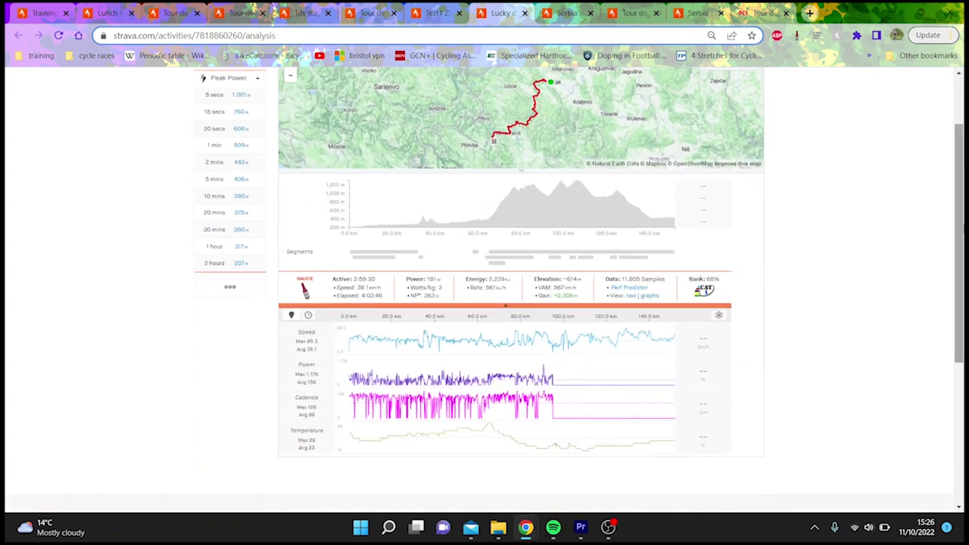
click(496, 262)
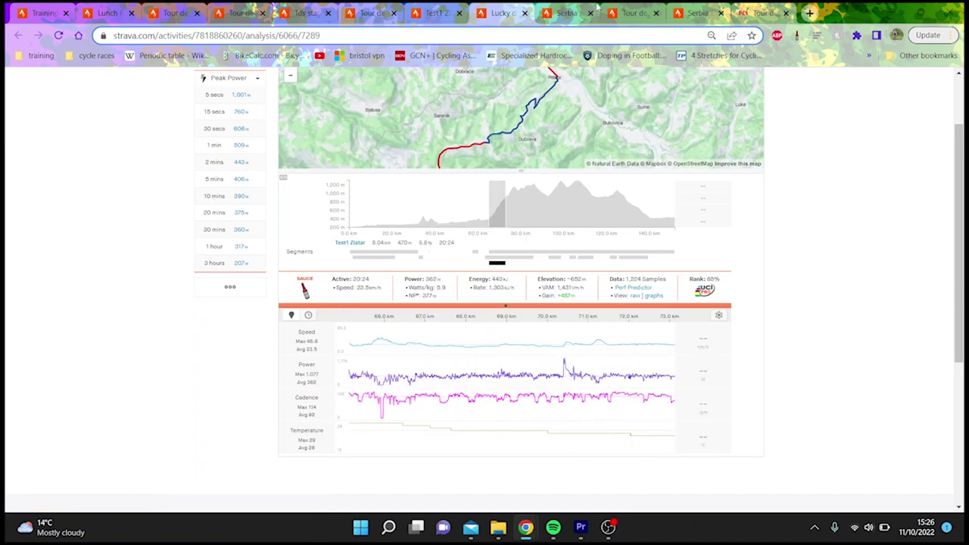
- Open the Serbia Stage 3 activity's analysis, inspect its Test1 Zlatar climb and check the effort against the stage 3 results
click(565, 10)
scroll(300, 234, up, 15)
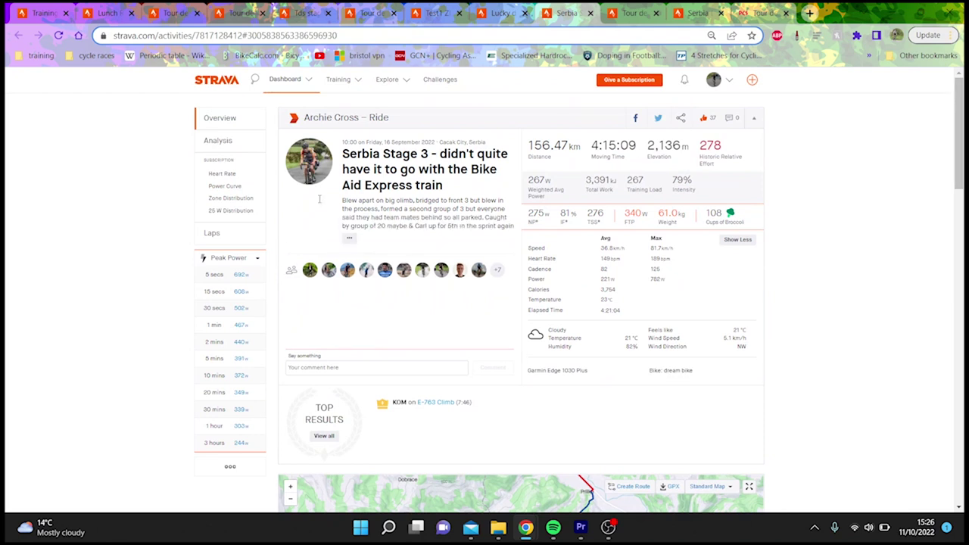
click(223, 140)
scroll(500, 363, down, 2)
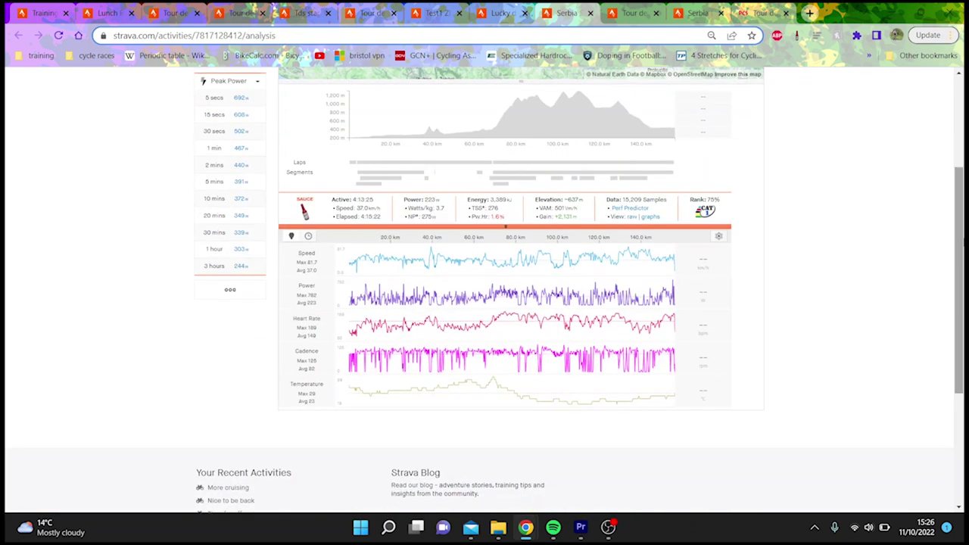
click(500, 186)
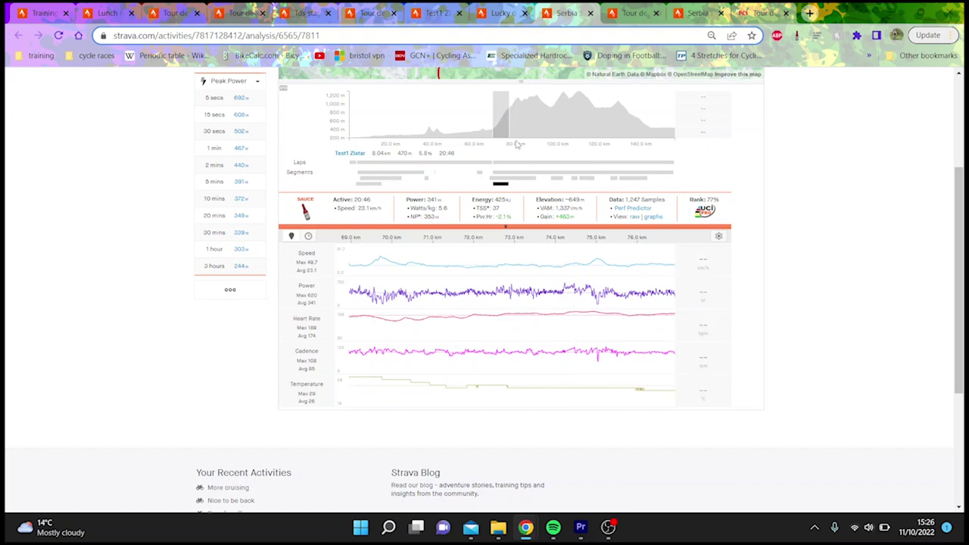
click(763, 12)
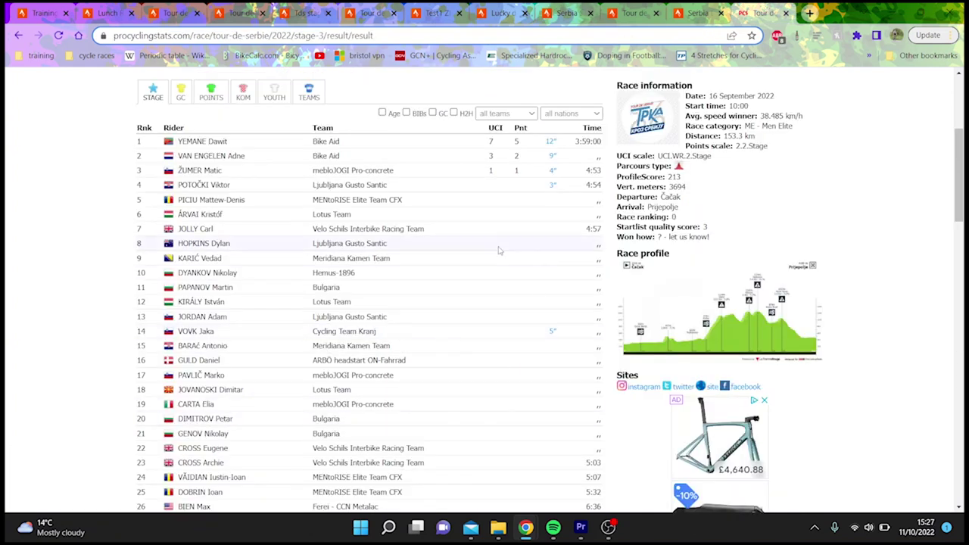
click(514, 9)
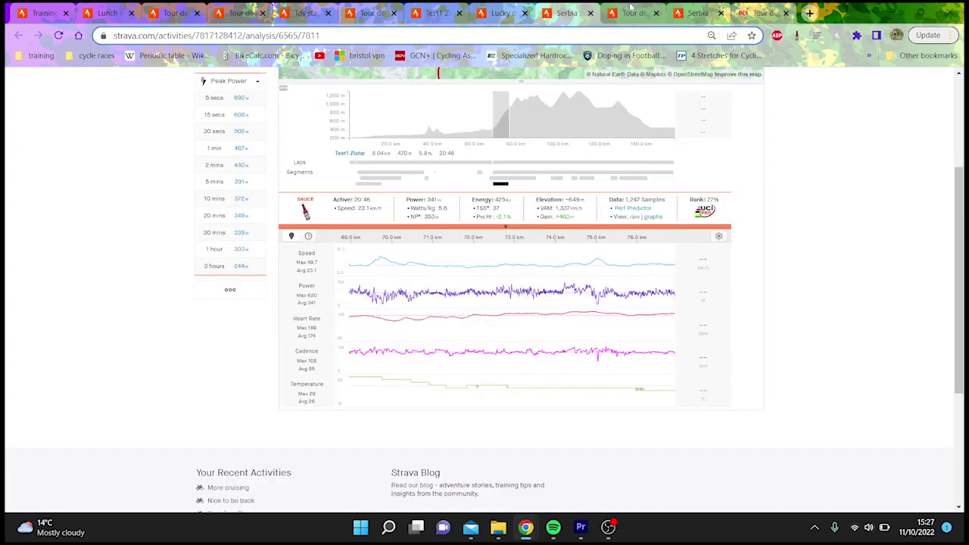
- Go back to the Lucky day activity and close its page
click(632, 10)
click(452, 10)
click(504, 11)
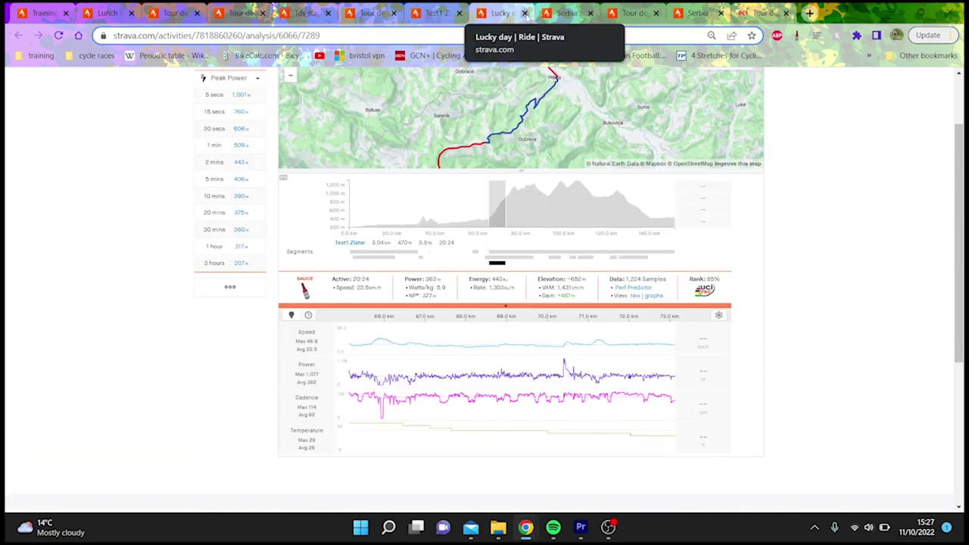
click(525, 13)
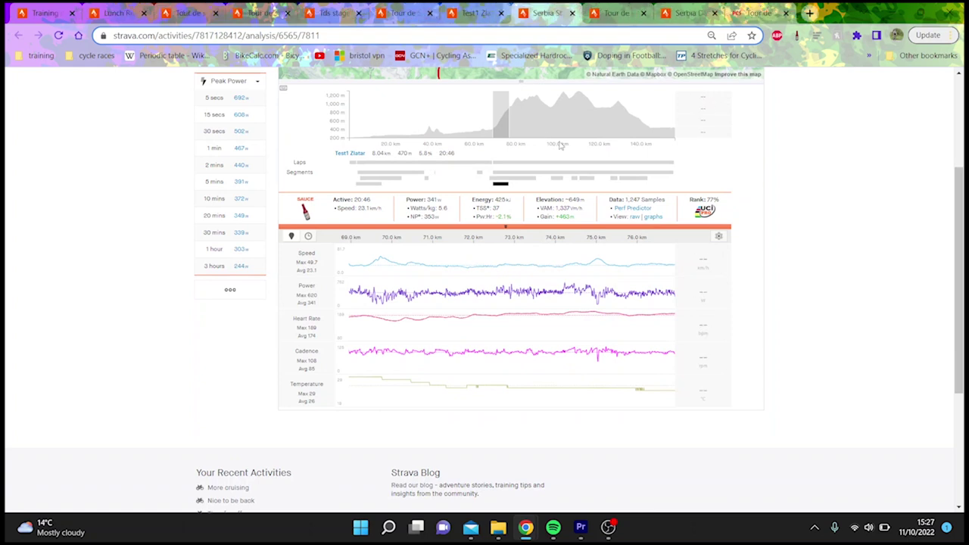
- Inspect the Močioci climb, uspon and E-763 Climb segments in the Serbia Stage 3 activity's analysis
click(560, 180)
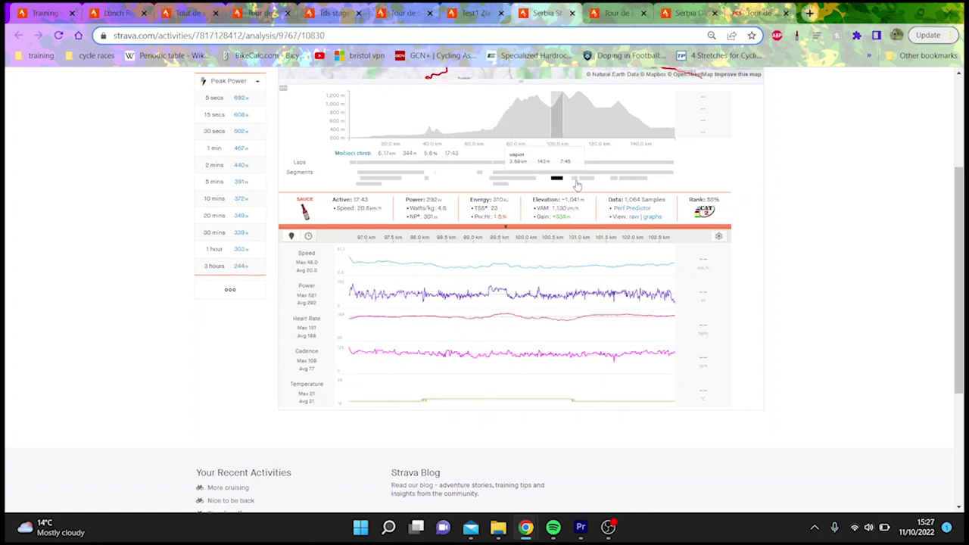
click(577, 181)
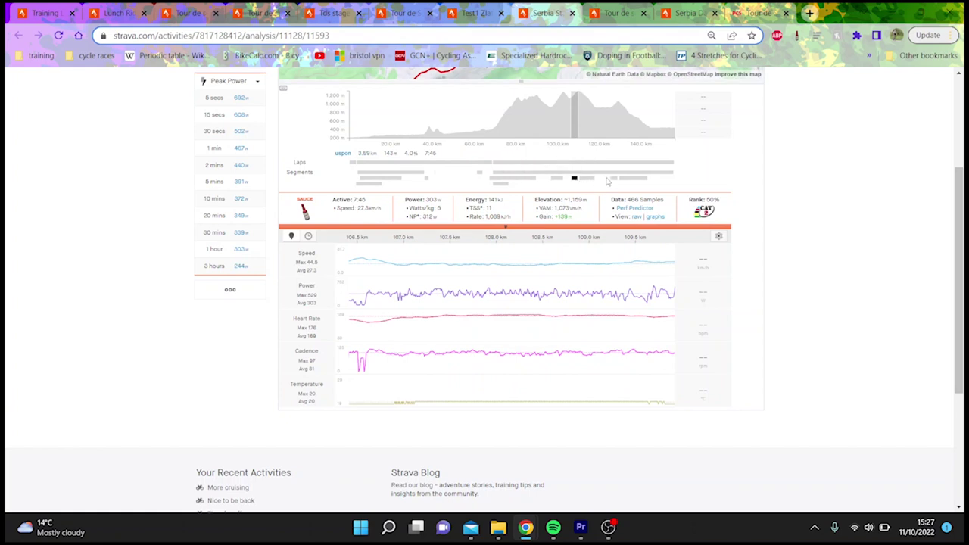
click(613, 181)
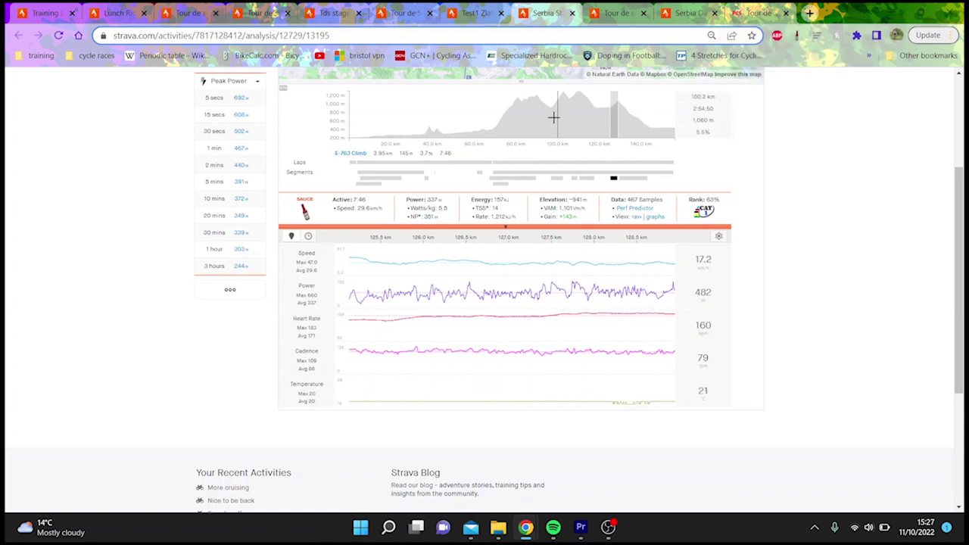
scroll(934, 174, up, 2)
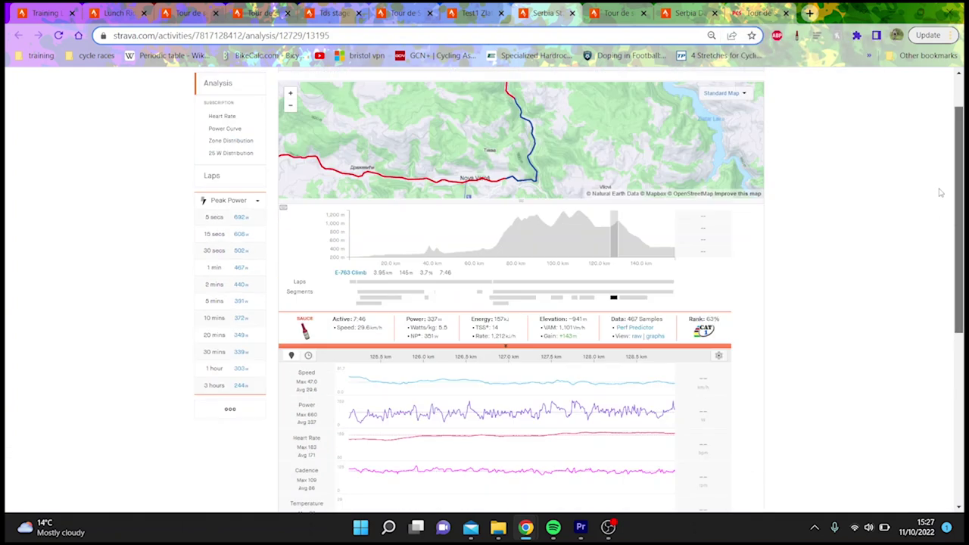
scroll(936, 179, down, 1)
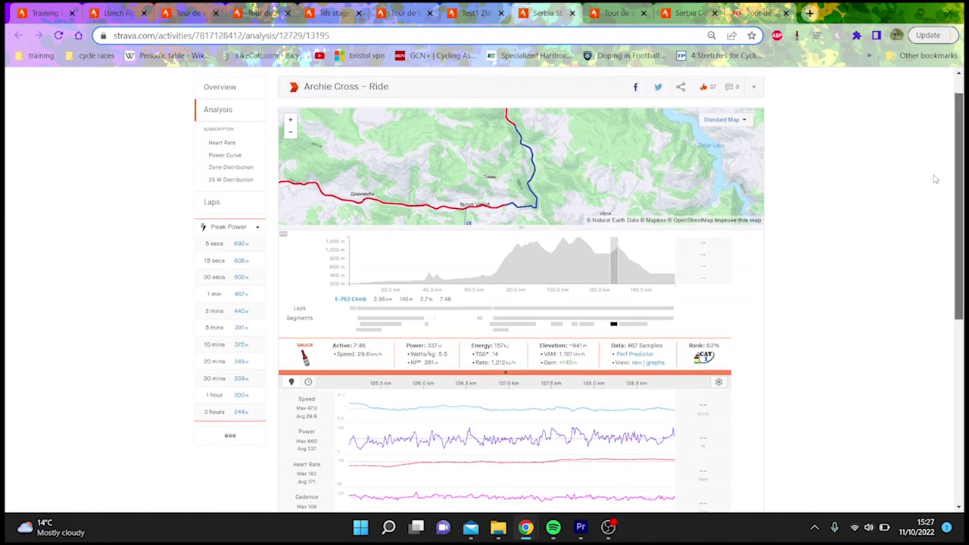
scroll(934, 180, down, 1)
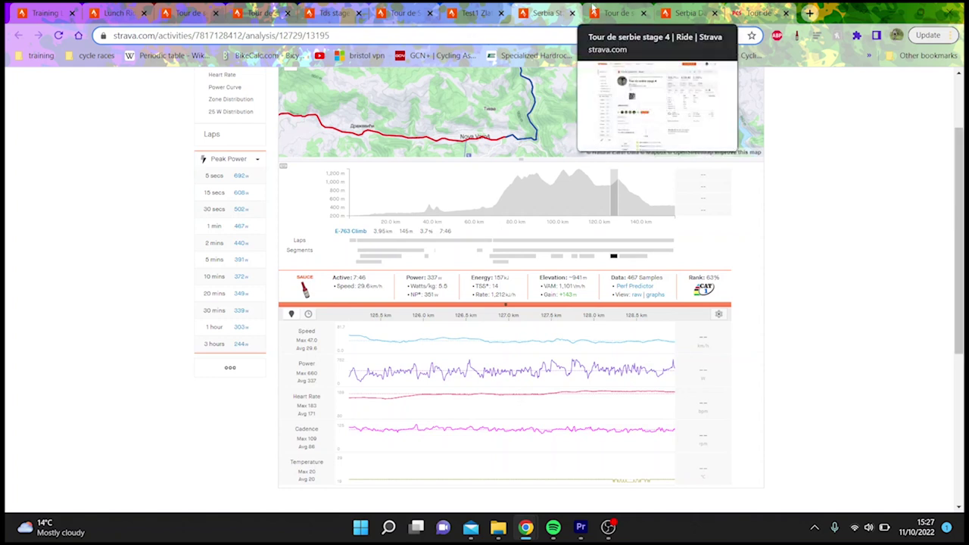
- Clear the segment selection, recheck the Močioci climb, and compare the stage 3 results with the Test1 Zlatar leaderboard
click(521, 209)
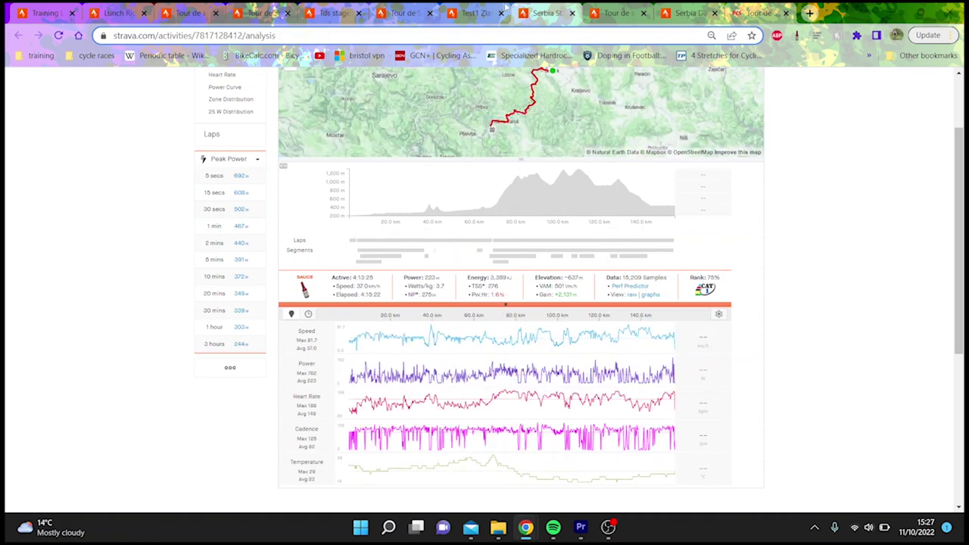
click(556, 256)
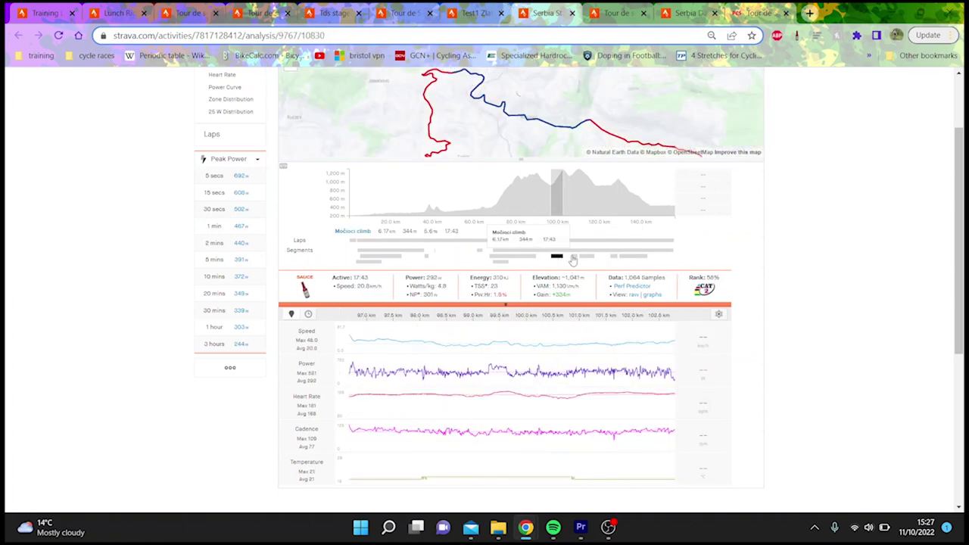
click(761, 13)
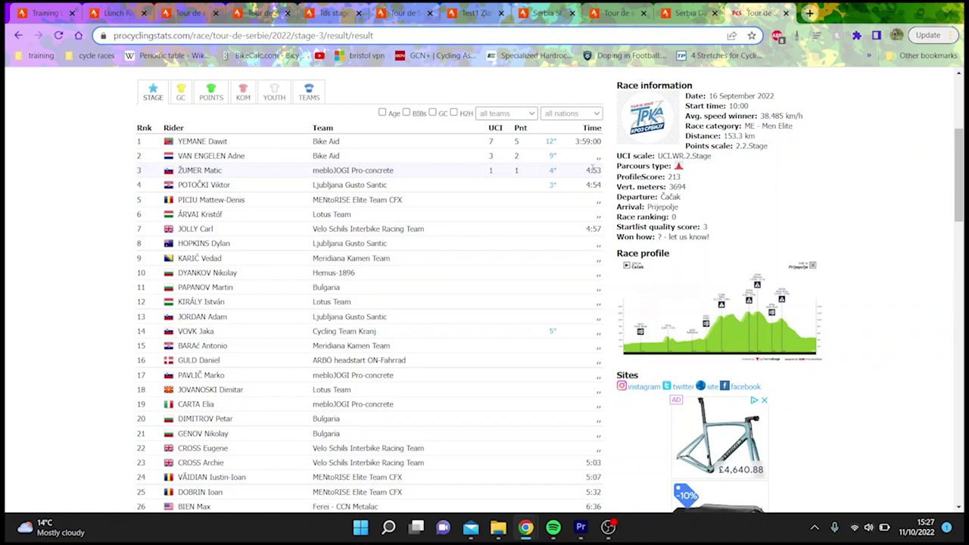
click(525, 7)
click(467, 7)
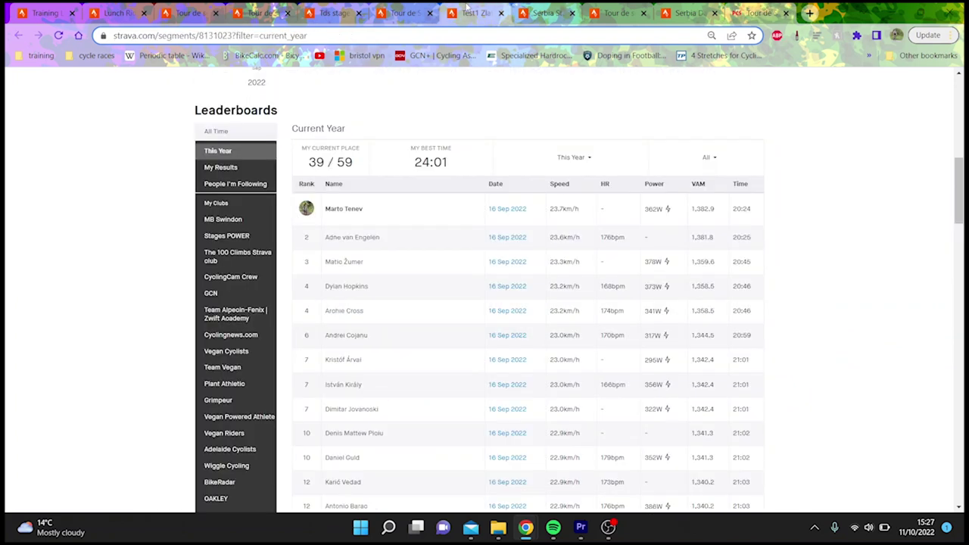
- Open the Tour de serbie stage 4 activity's analysis and inspect the Donja Bistrica - Nova Varoš segment
click(598, 7)
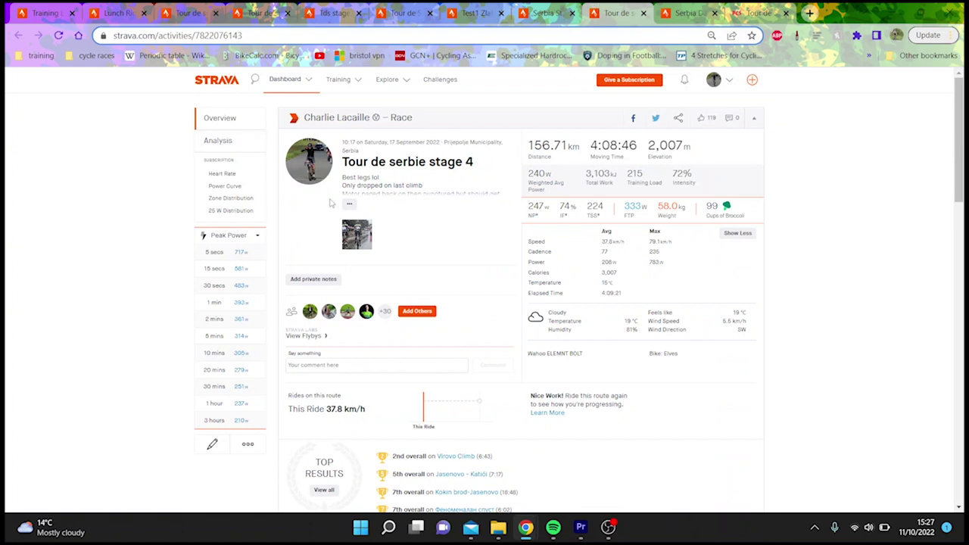
click(344, 203)
click(218, 140)
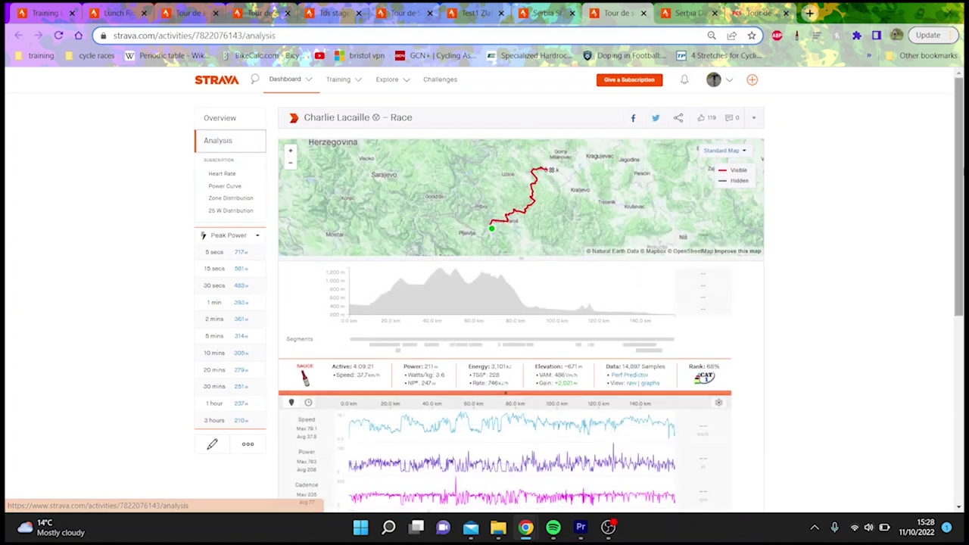
scroll(245, 144, down, 3)
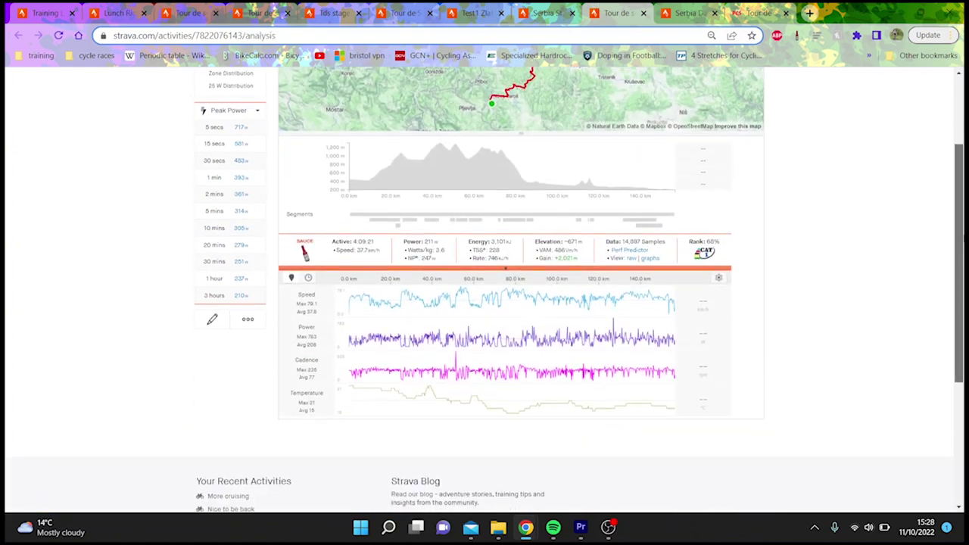
click(383, 221)
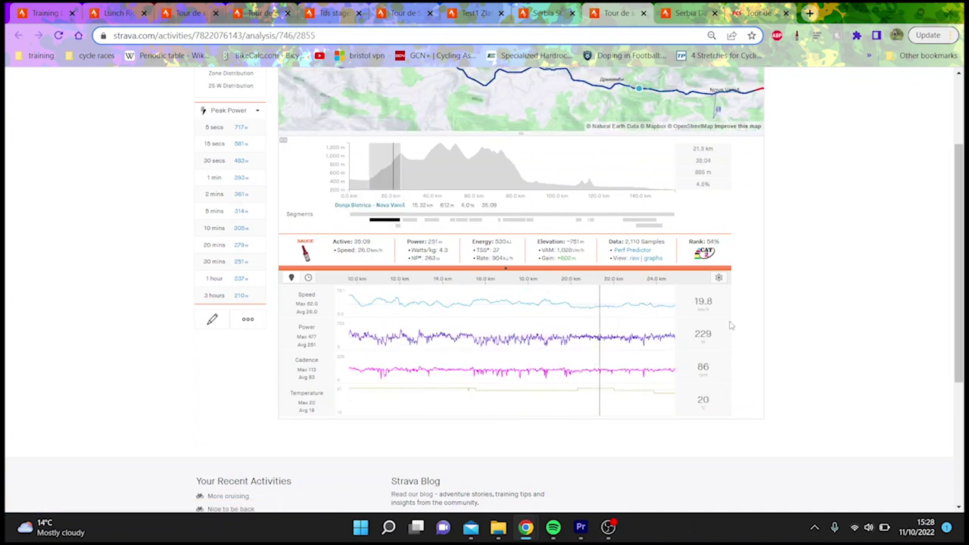
scroll(960, 256, up, 2)
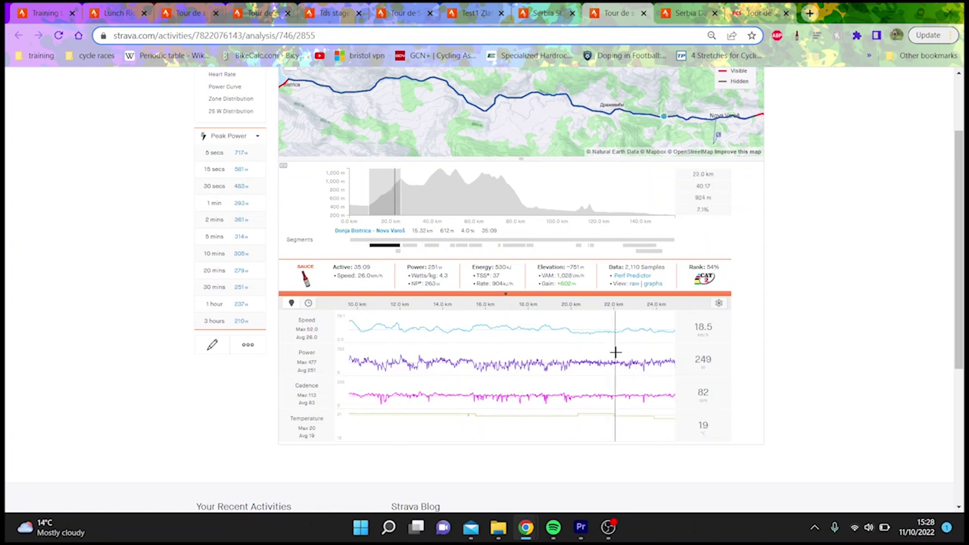
- Inspect the first 3.2 km or so of Kokin brod-Jasenovo and the final 1.0 km or so of Jasenovo - Katići
click(431, 245)
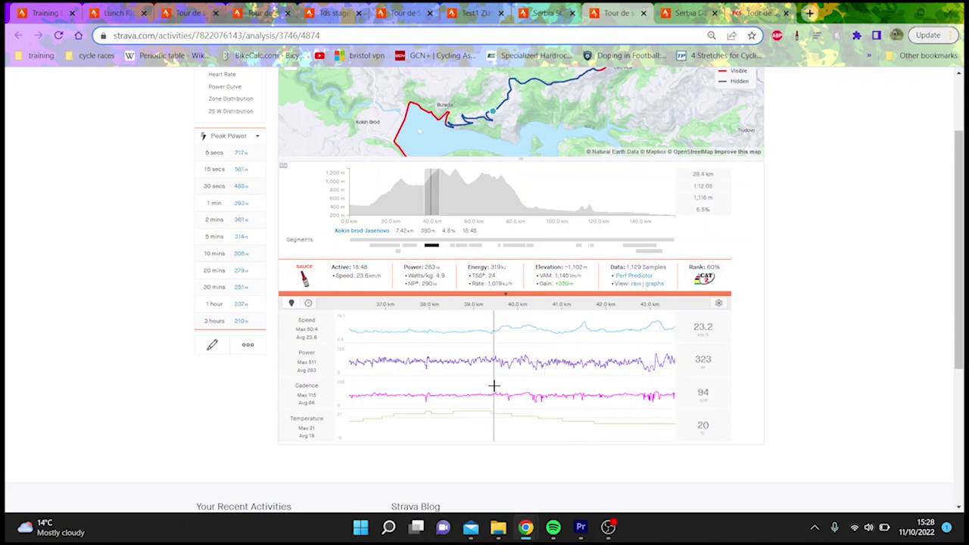
drag(494, 386, 348, 387)
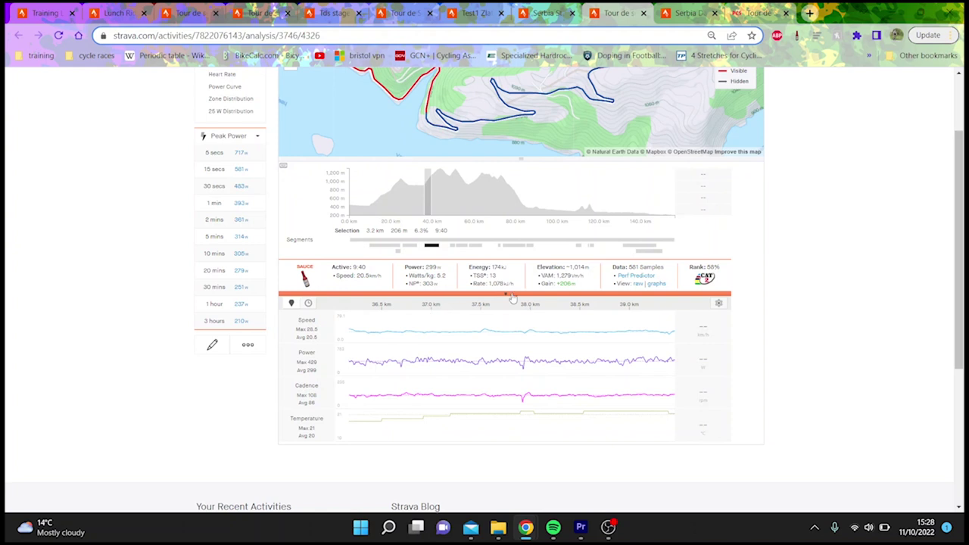
click(452, 246)
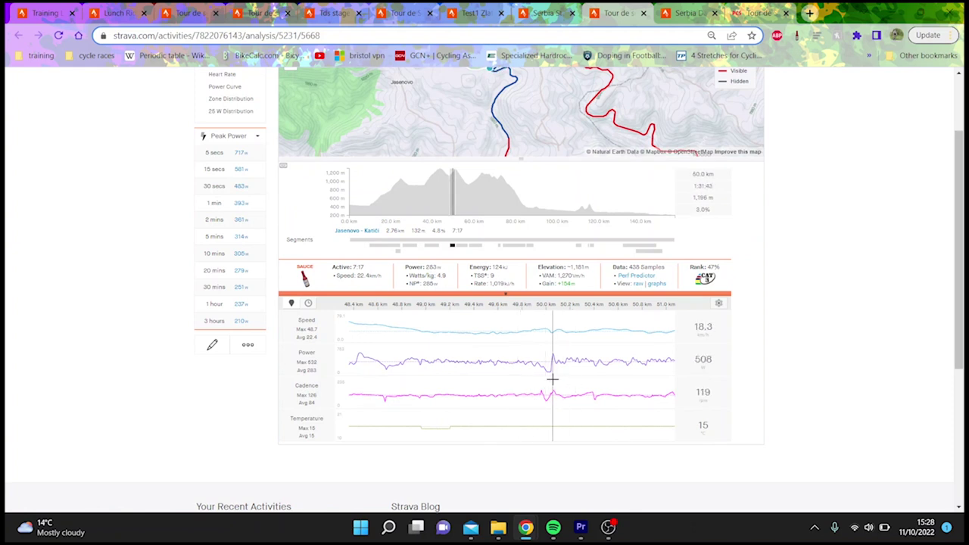
drag(553, 378, 844, 411)
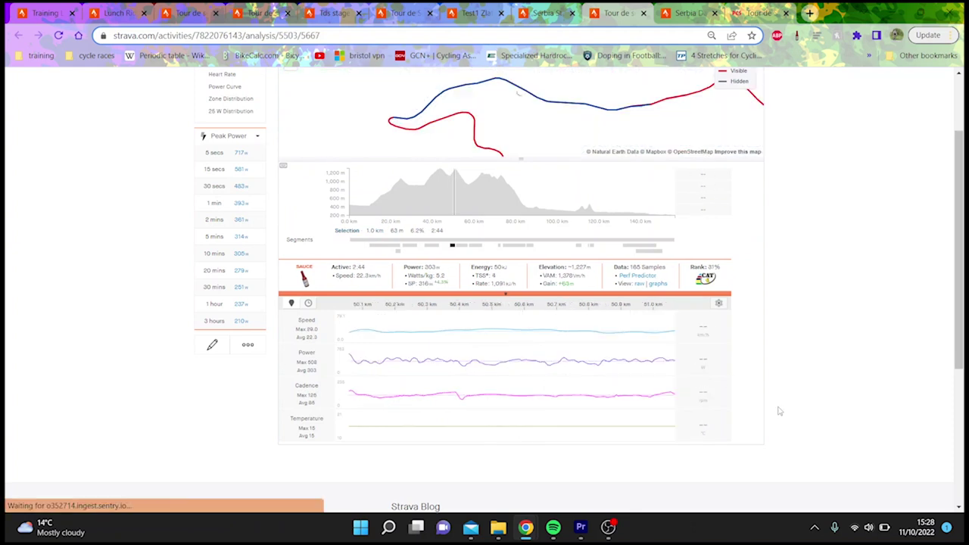
click(490, 394)
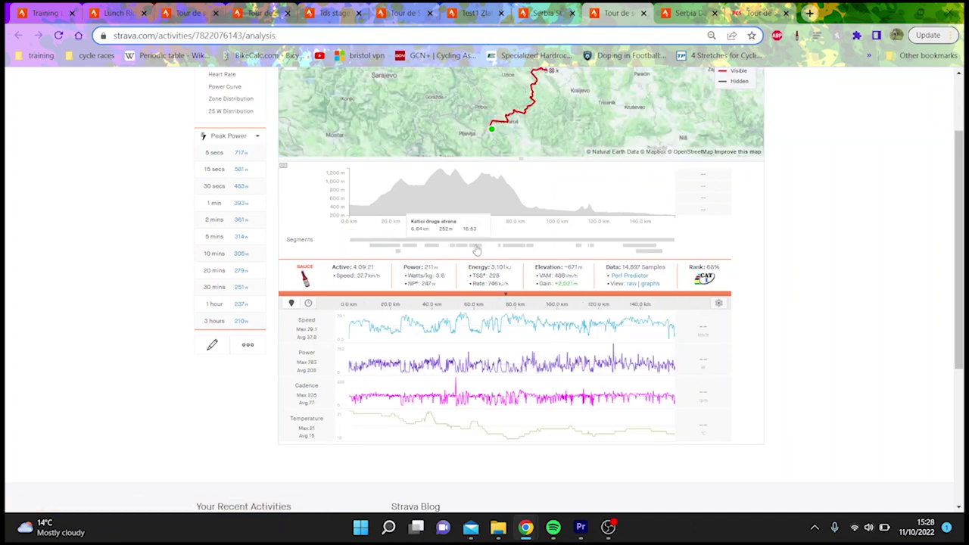
- Inspect the Katici druga strana segment and the KN segment, narrowing KN to its final section of about 1.2 km
click(476, 248)
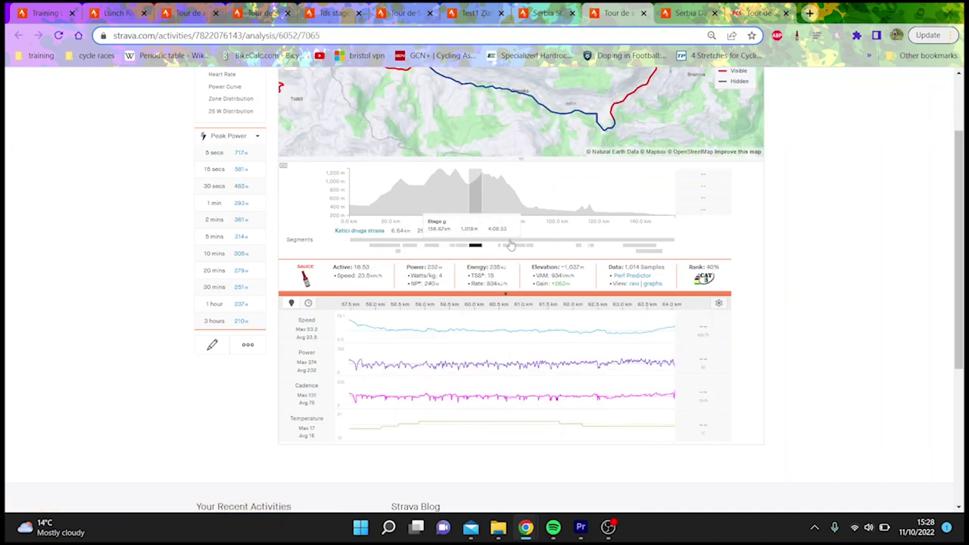
click(499, 248)
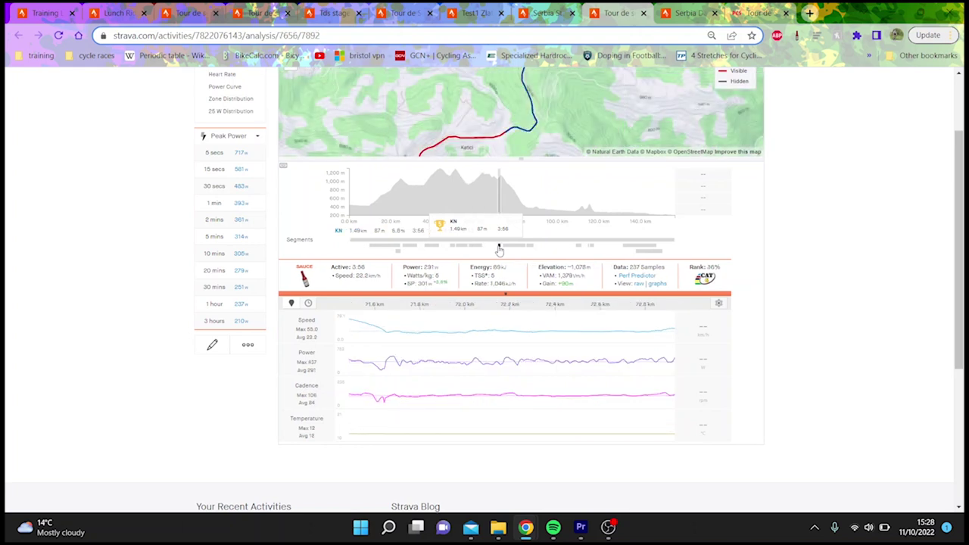
drag(389, 335, 830, 461)
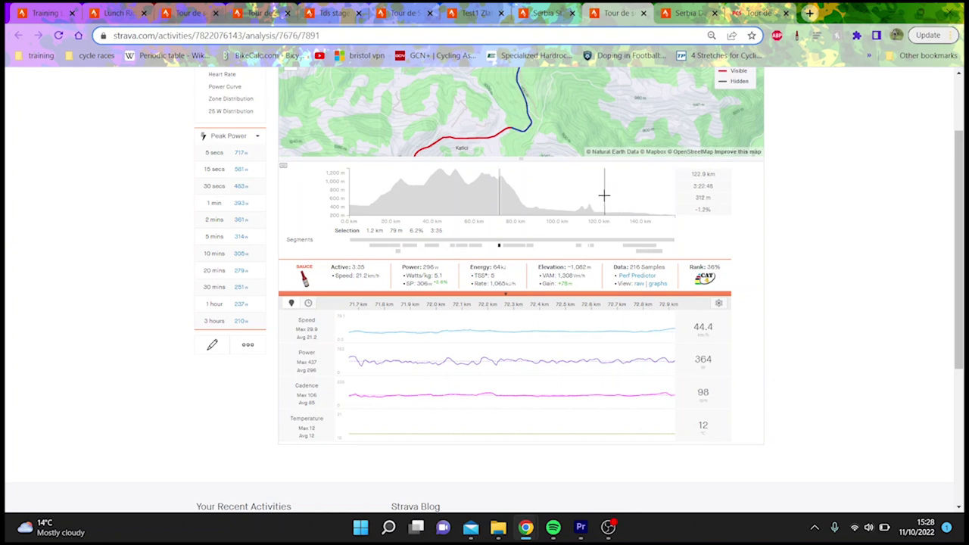
- Examine the flat section of about 22.9 km after the descent and the final 1.0 km or so of Virovo Climb
click(582, 212)
drag(572, 210, 524, 179)
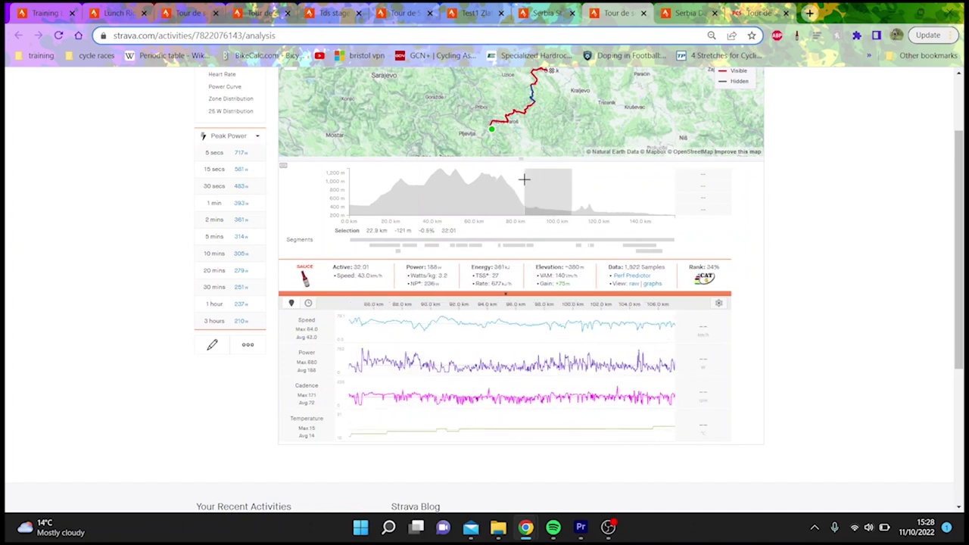
click(580, 249)
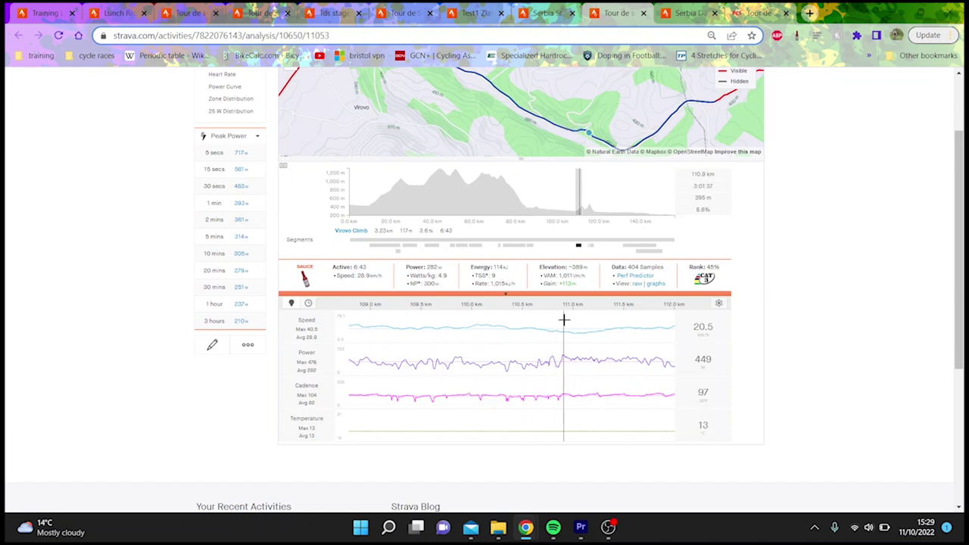
drag(564, 321, 665, 331)
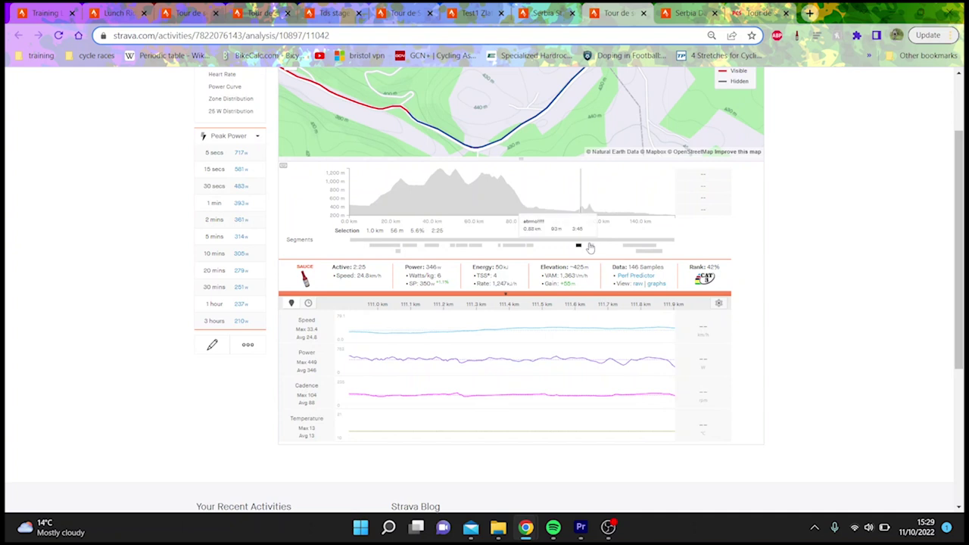
- Inspect the short steep 0.88 km segment after Virovo Climb and a section of about 11 km around it
click(590, 248)
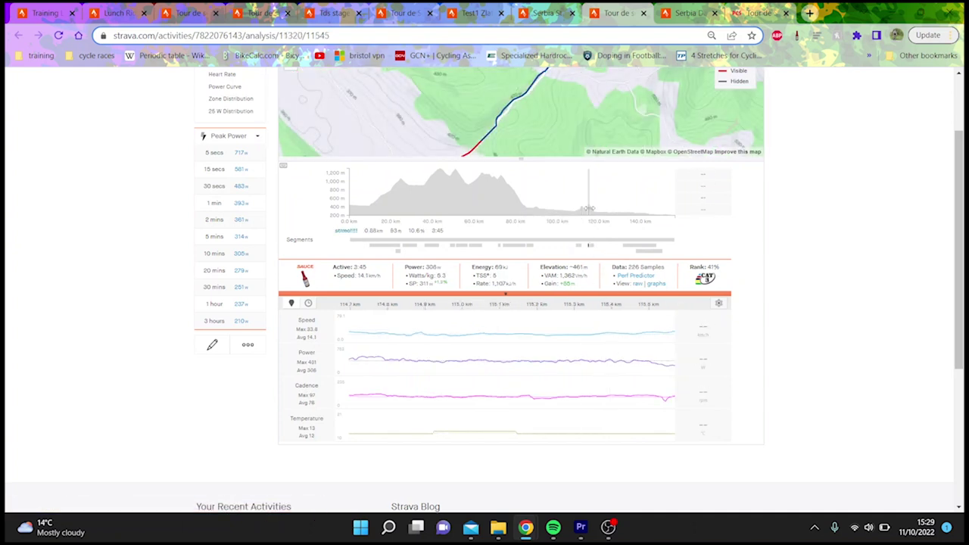
drag(586, 209, 605, 208)
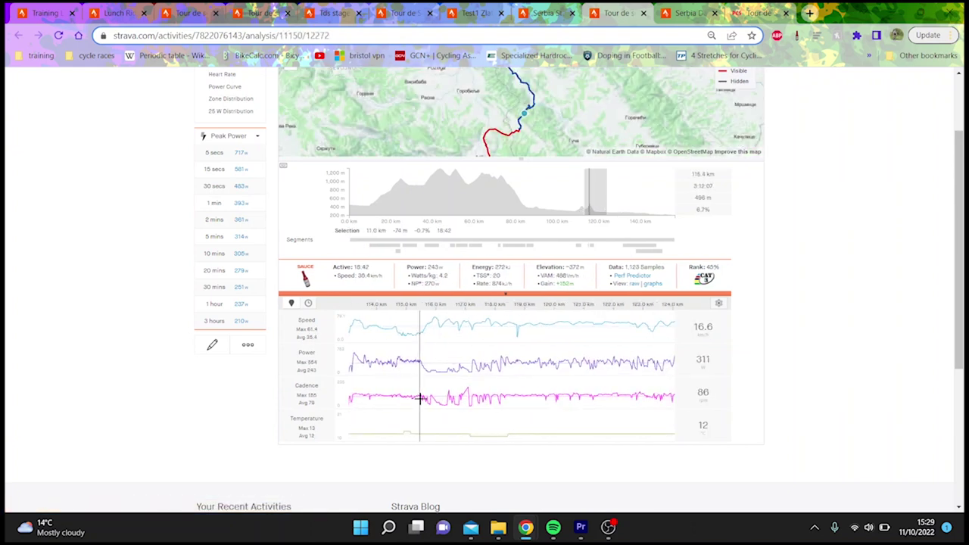
drag(421, 398, 396, 392)
- Inspect the TOUR DE SERBIE STAGE 4 RUN IN segment, then restore the charts to the whole ride
click(638, 177)
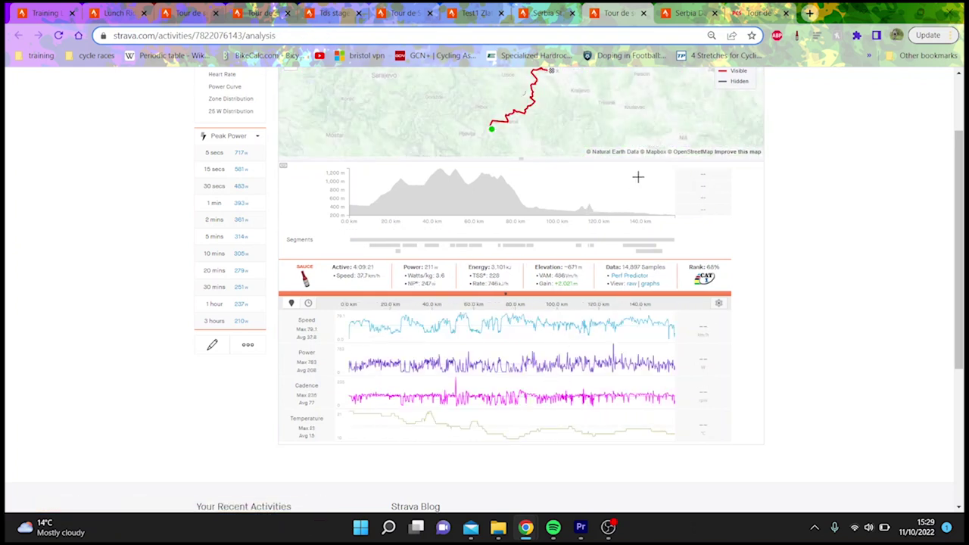
click(628, 250)
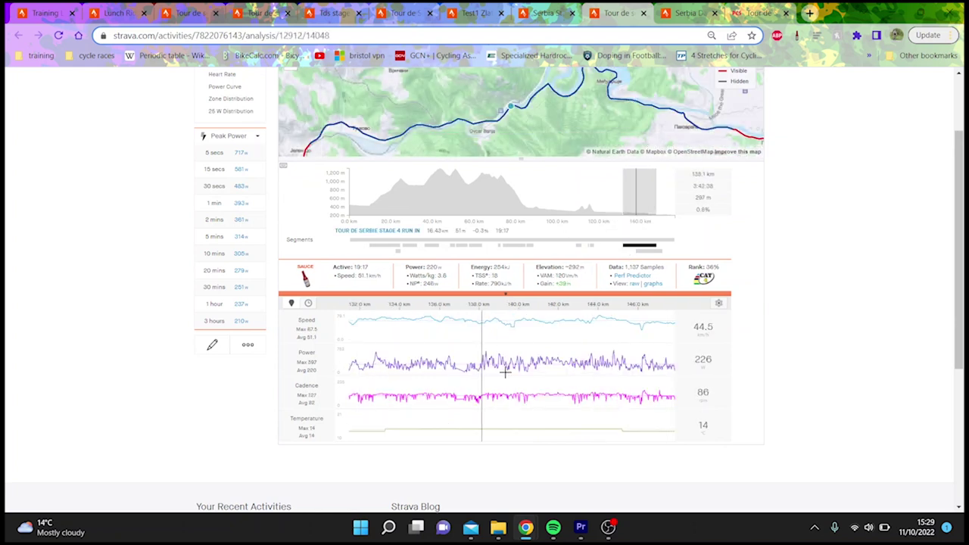
click(648, 368)
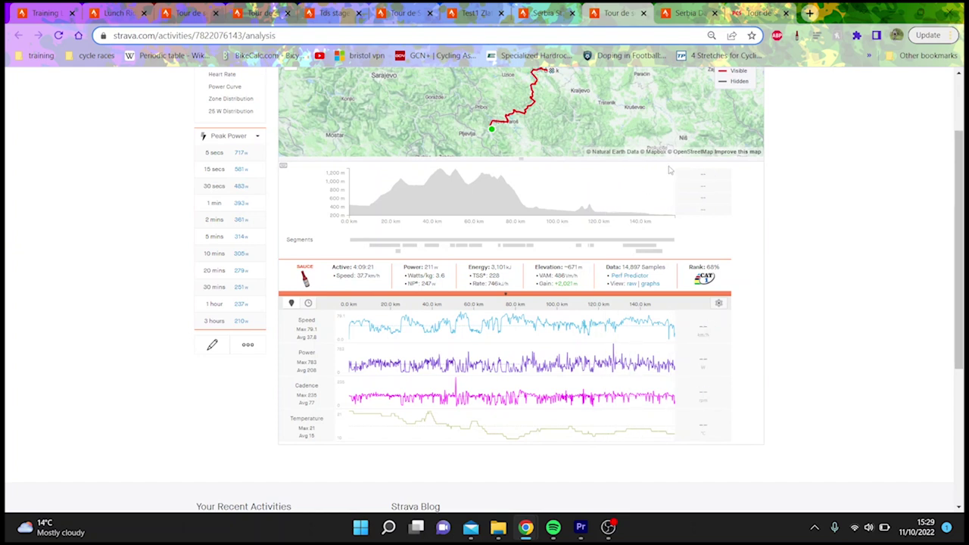
- Switch to the ProCyclingStats page and open the 2022 Tour de Serbie results for Stage 4, Prijepolje-Čačak
key(ctrl+Tab)
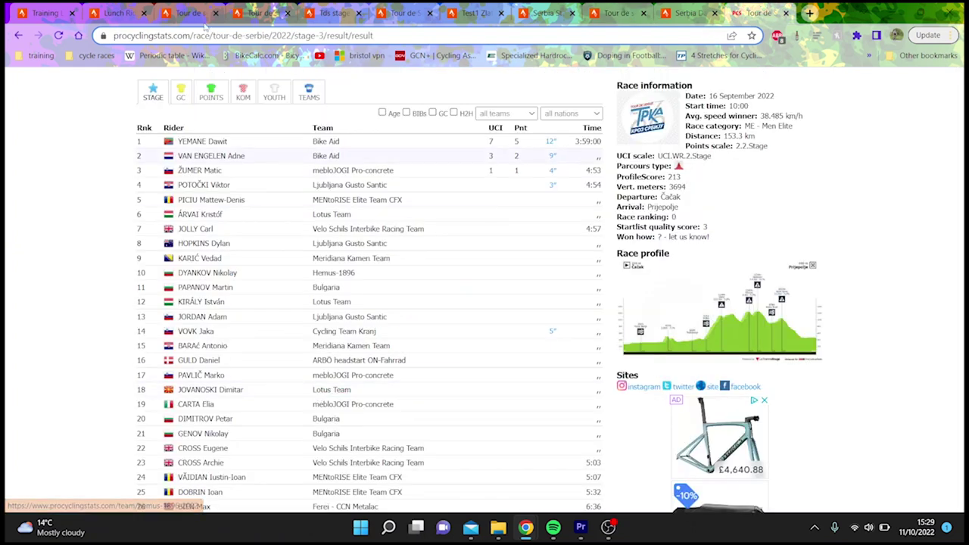
key(alt+Left)
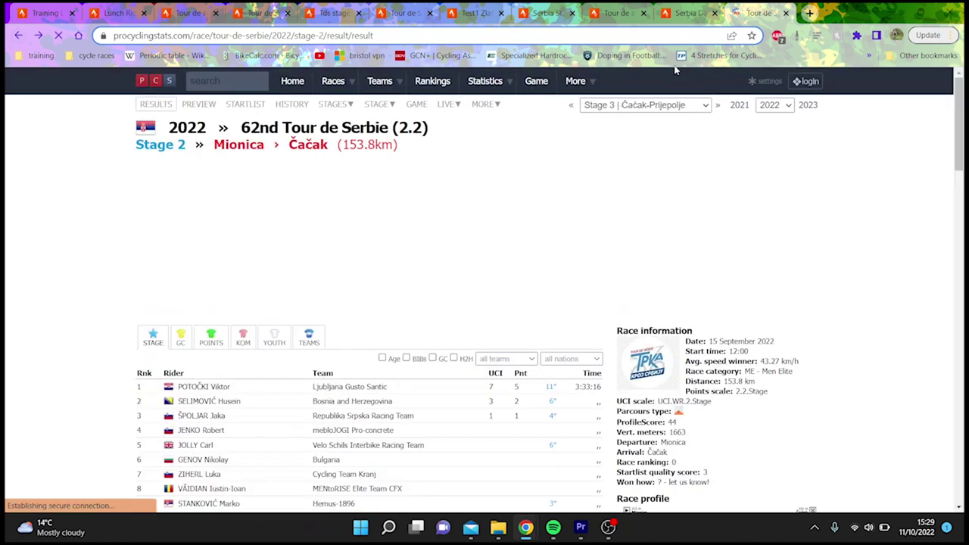
click(671, 105)
click(659, 151)
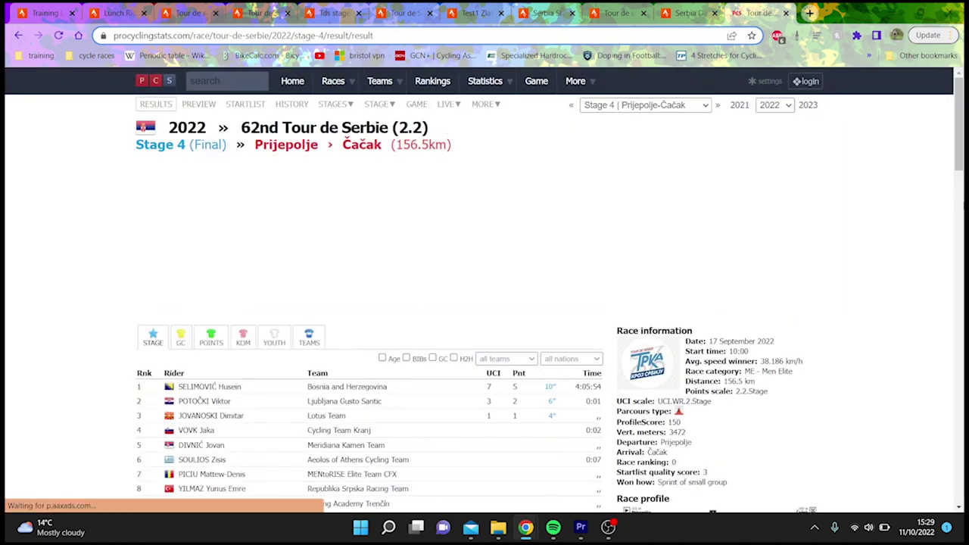
- Examine the placings and time gaps throughout the stage 4 result list, especially for the Velo Schils Interbike Racing Team riders
scroll(485, 288, down, 6)
scroll(484, 288, down, 6)
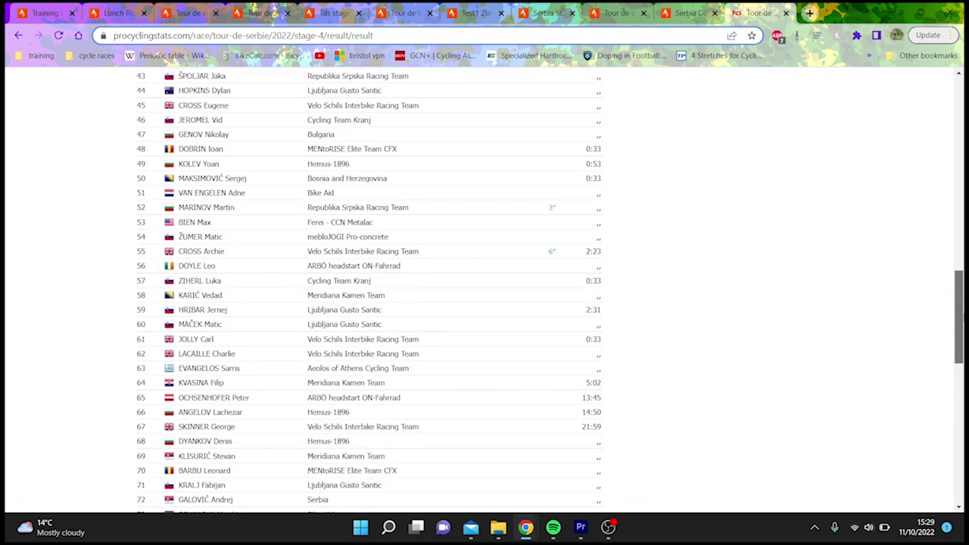
scroll(653, 506, up, 4)
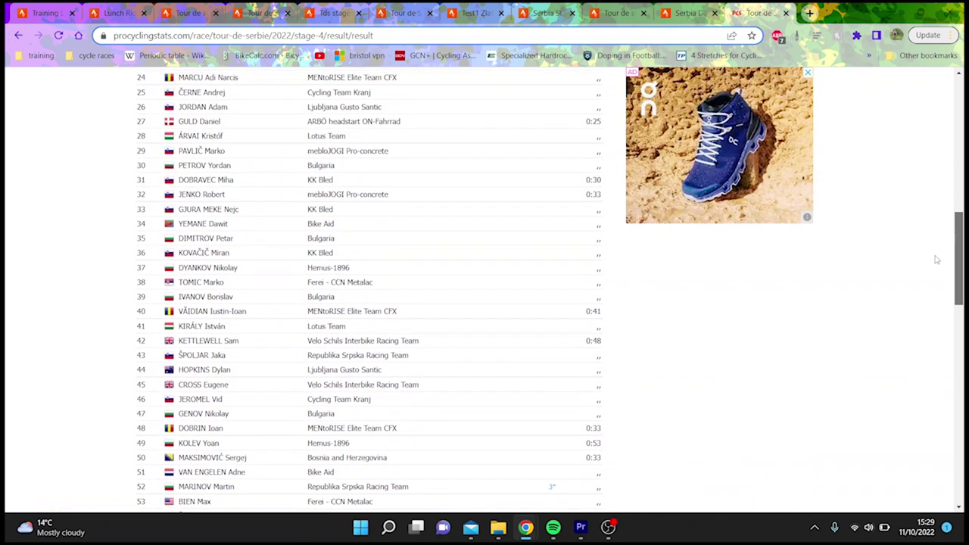
scroll(652, 506, down, 2)
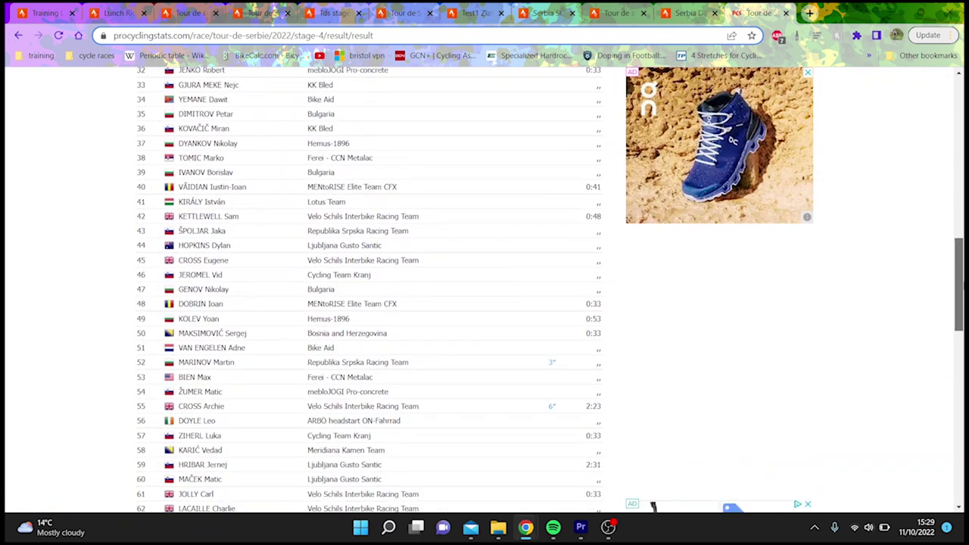
scroll(371, 288, down, 1)
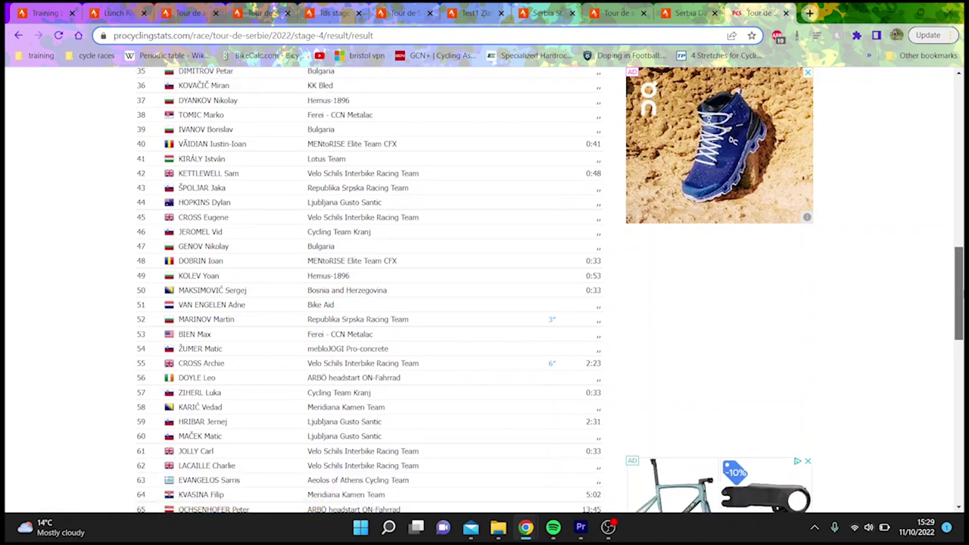
scroll(371, 288, down, 3)
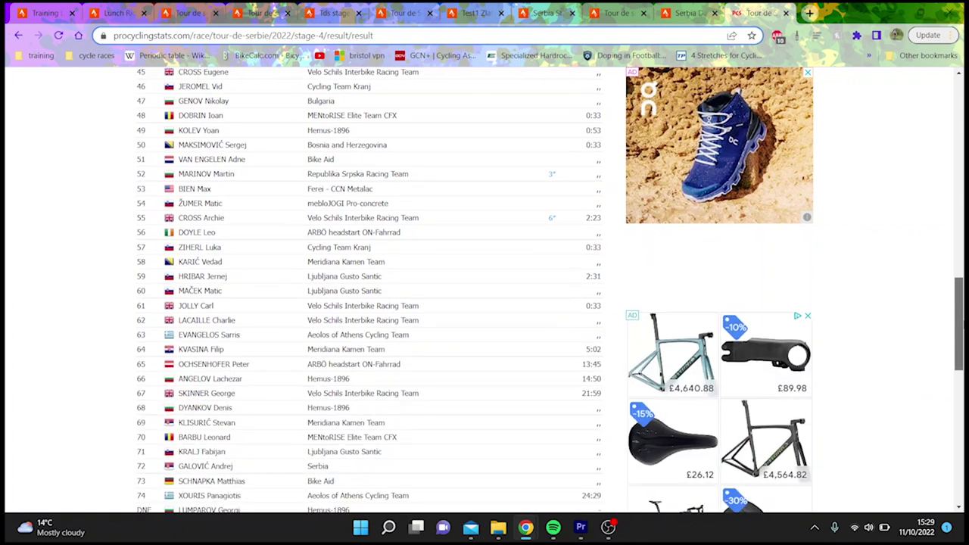
scroll(927, 203, up, 8)
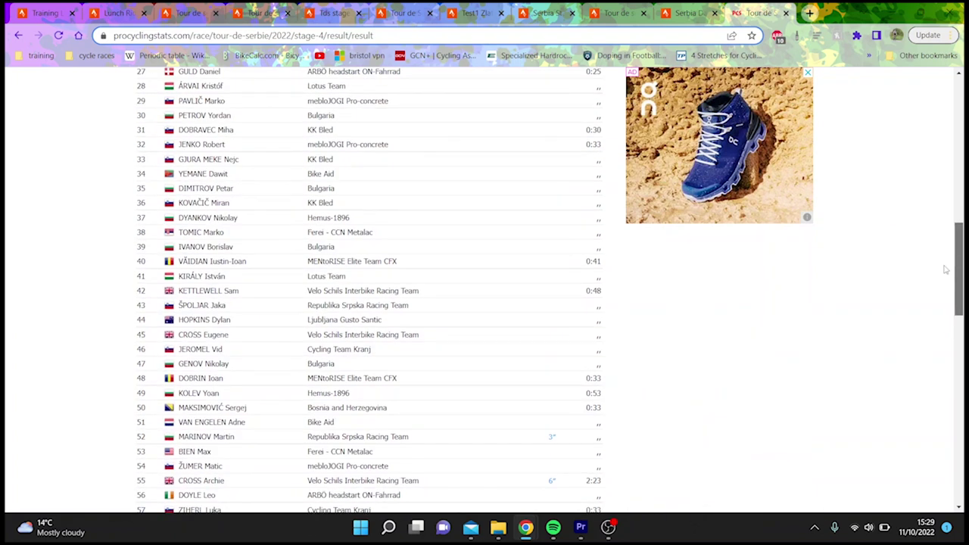
scroll(927, 203, down, 3)
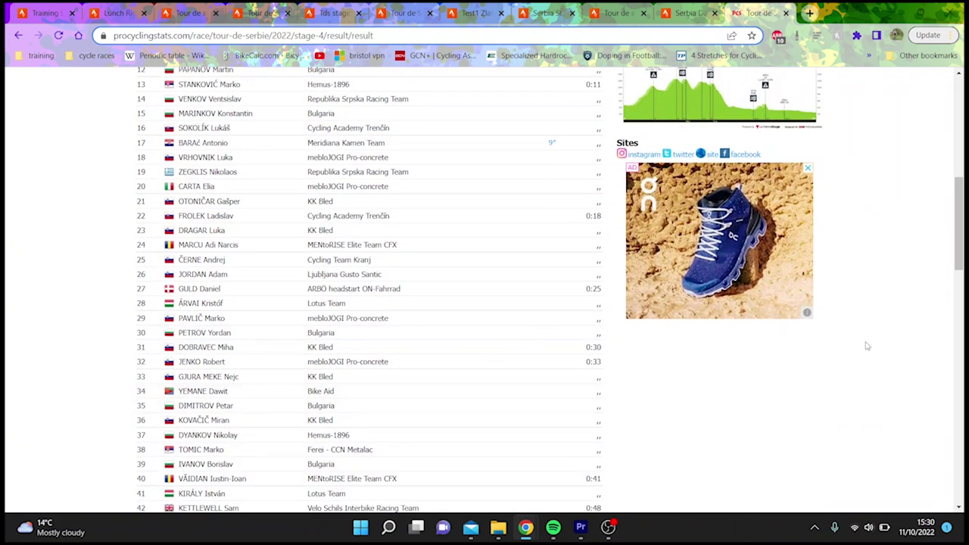
drag(959, 223, 959, 106)
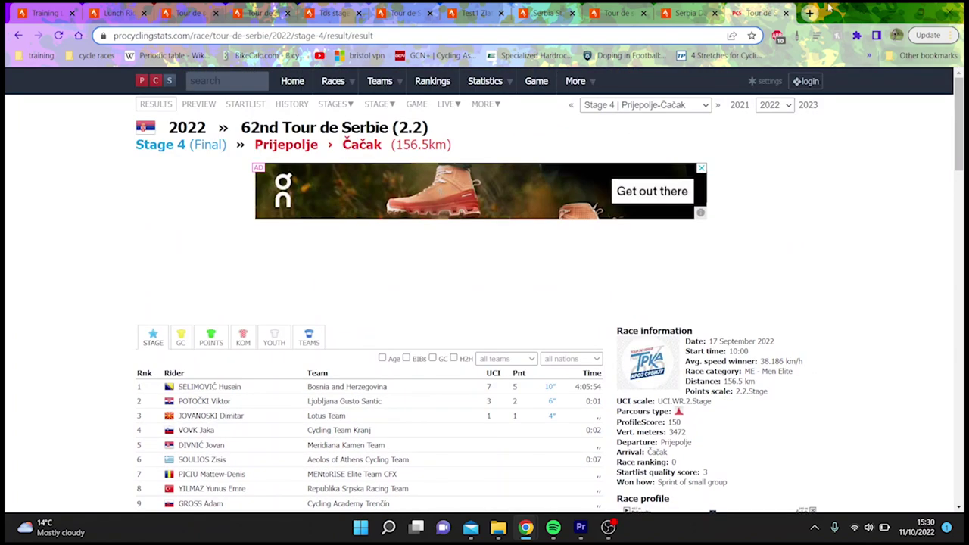
- Check the Strava analysis of the stage 4 ride, and review the leading finishers and race profile in the ProCyclingStats stage 4 results
click(617, 13)
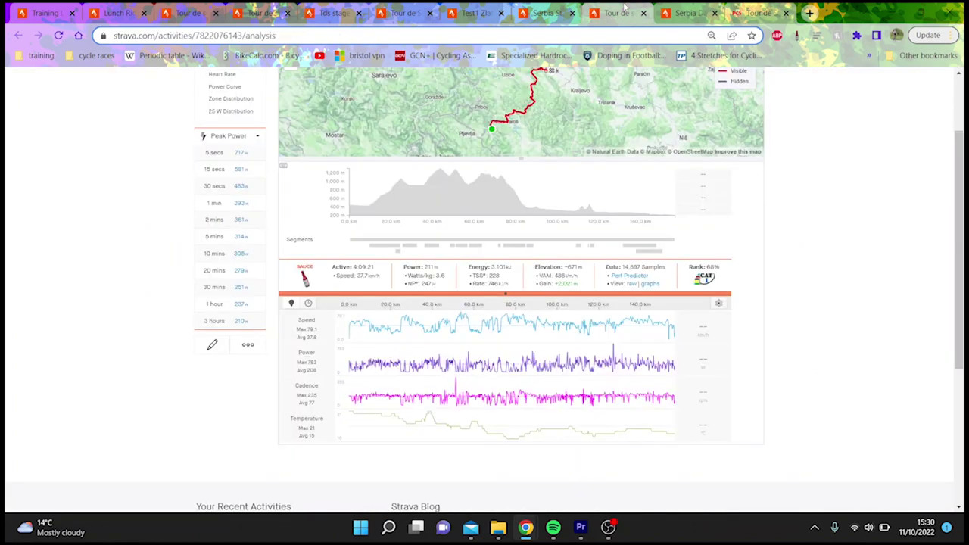
click(729, 9)
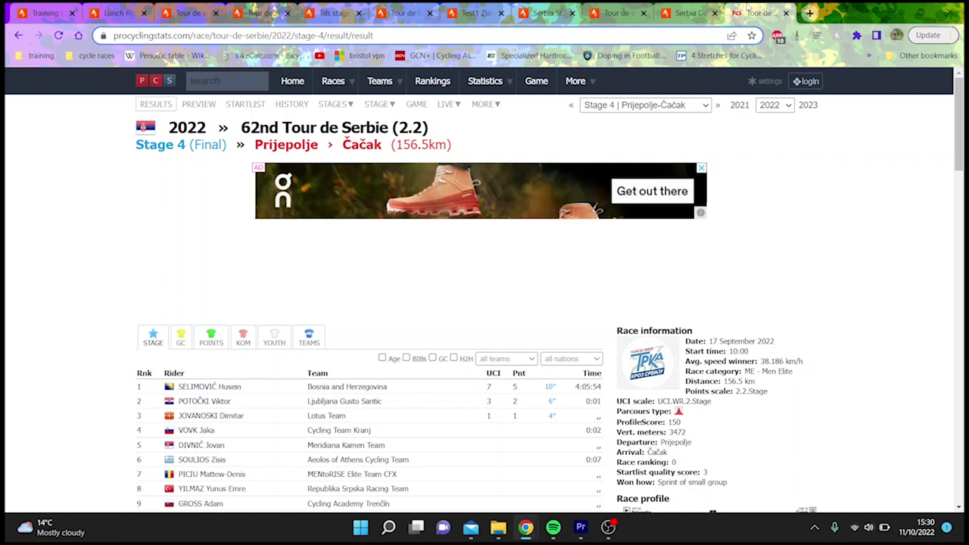
scroll(958, 121, down, 4)
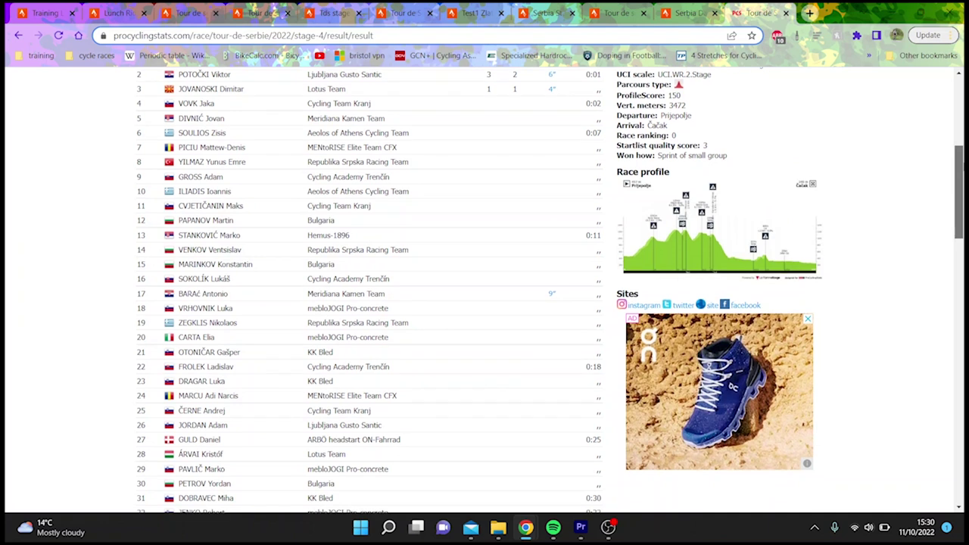
scroll(937, 133, up, 2)
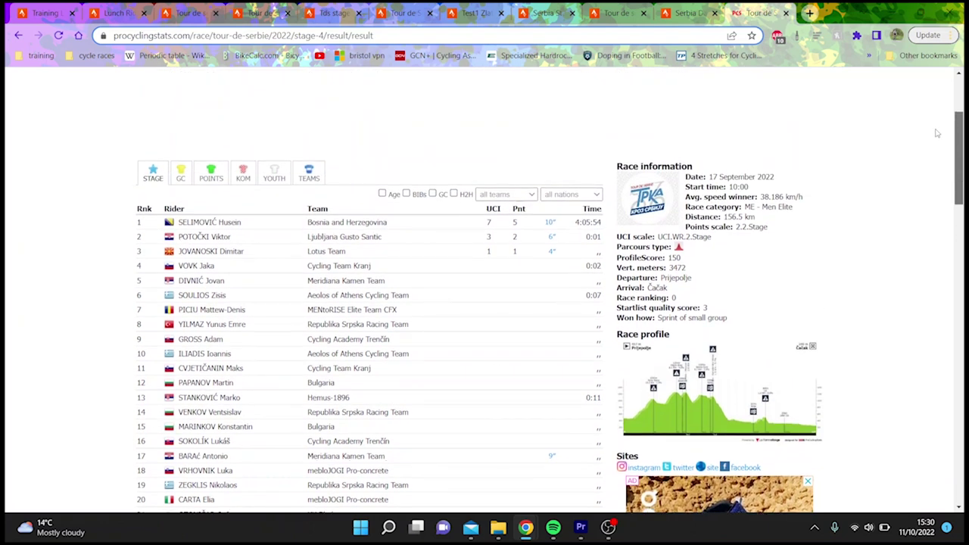
scroll(937, 133, down, 6)
scroll(924, 137, up, 7)
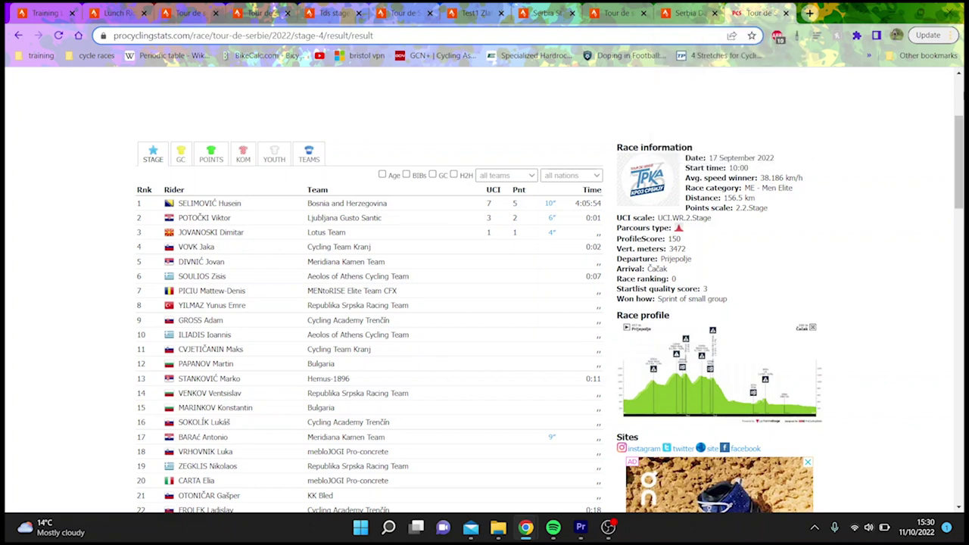
scroll(701, 86, up, 1)
scroll(700, 86, up, 2)
- Open the race's general classification and examine the positions and time gaps in the lower half of the standings
click(702, 107)
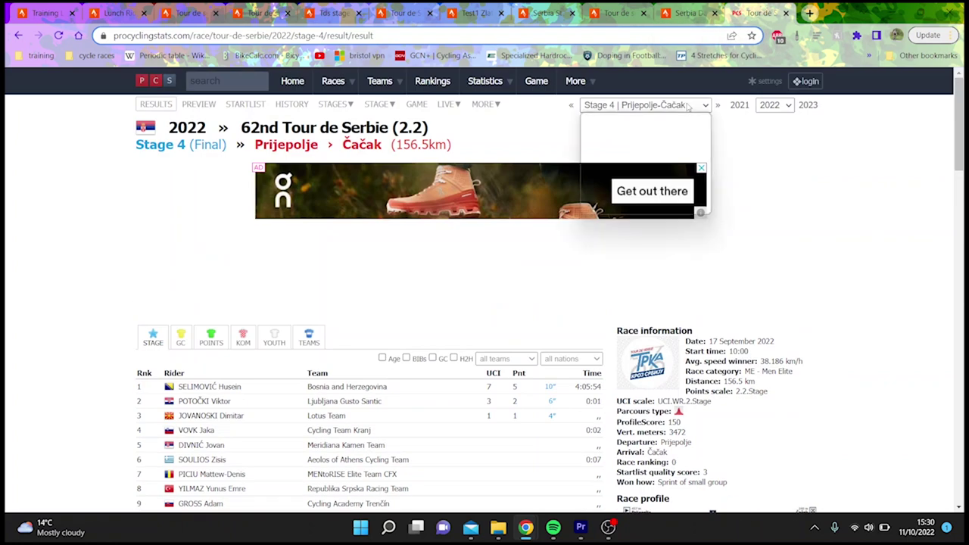
click(182, 340)
drag(959, 79, 959, 318)
scroll(947, 350, up, 2)
scroll(947, 351, down, 1)
scroll(946, 351, up, 2)
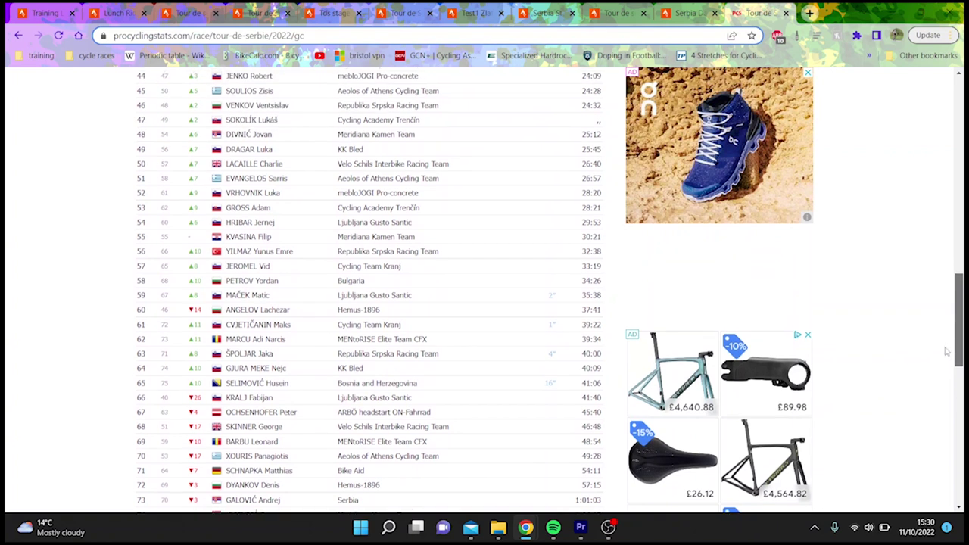
scroll(947, 351, up, 1)
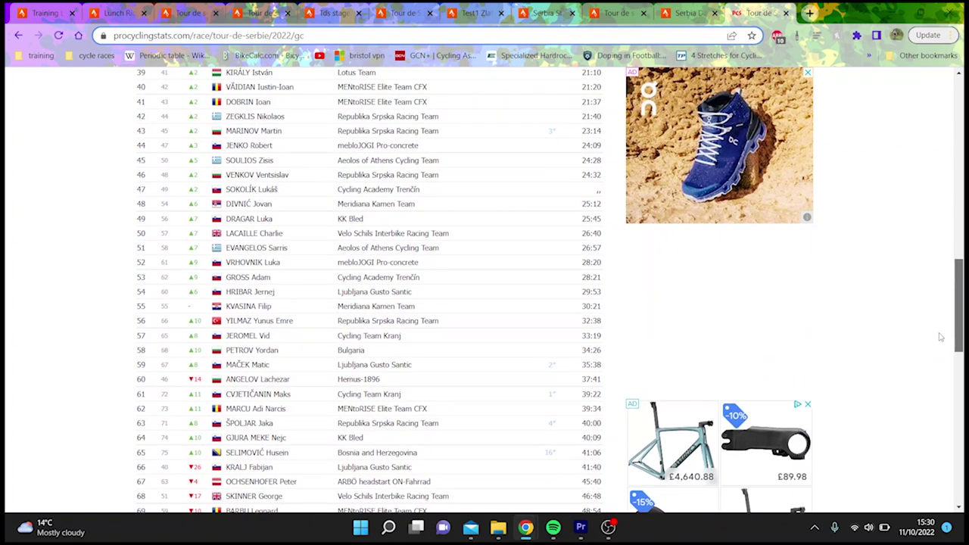
scroll(941, 337, down, 3)
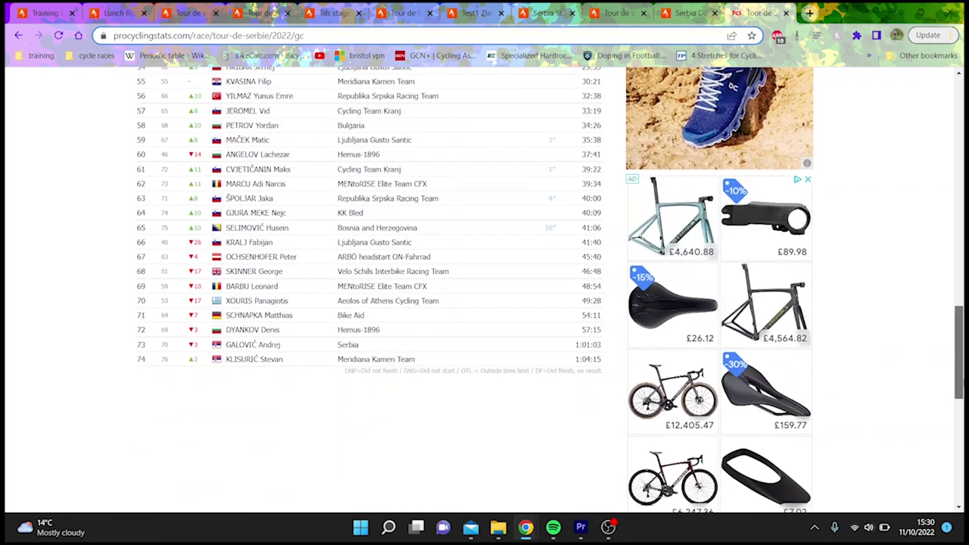
scroll(941, 353, up, 2)
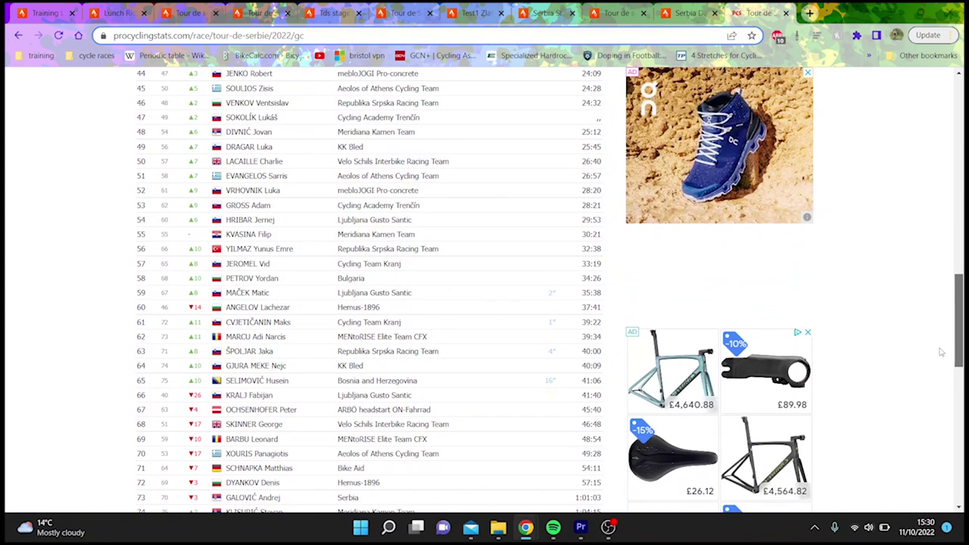
- Examine the general classification from the mid-table riders up to the overall leaders
scroll(940, 352, up, 2)
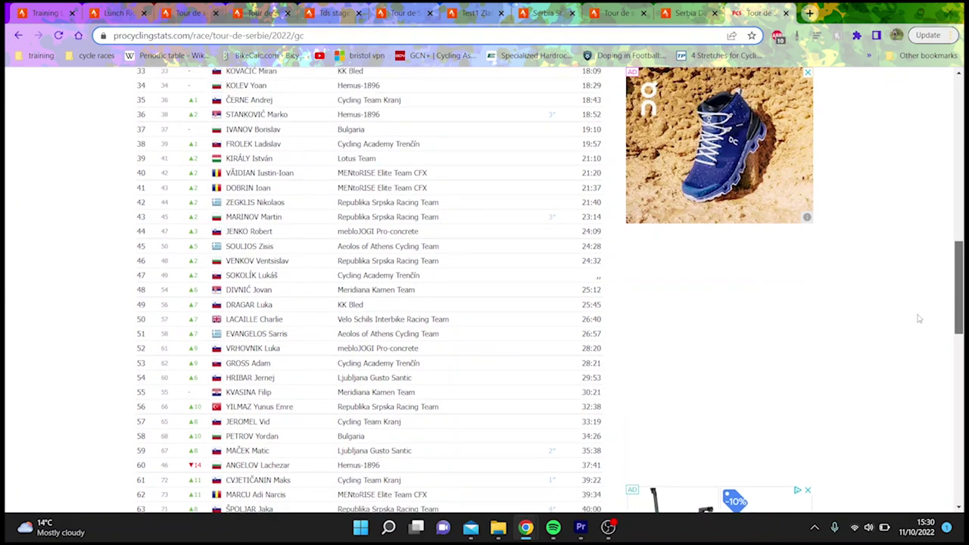
scroll(919, 319, up, 4)
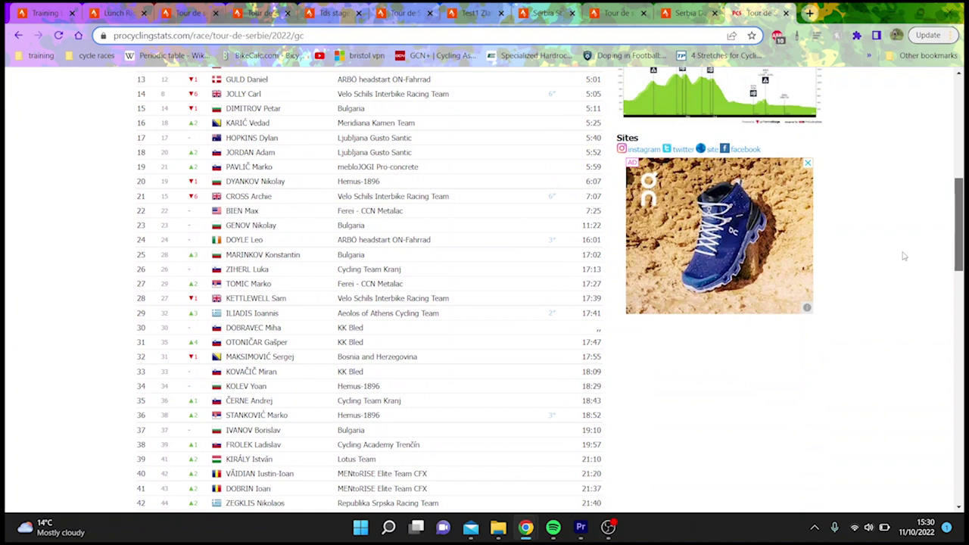
scroll(901, 254, up, 1)
scroll(900, 250, up, 1)
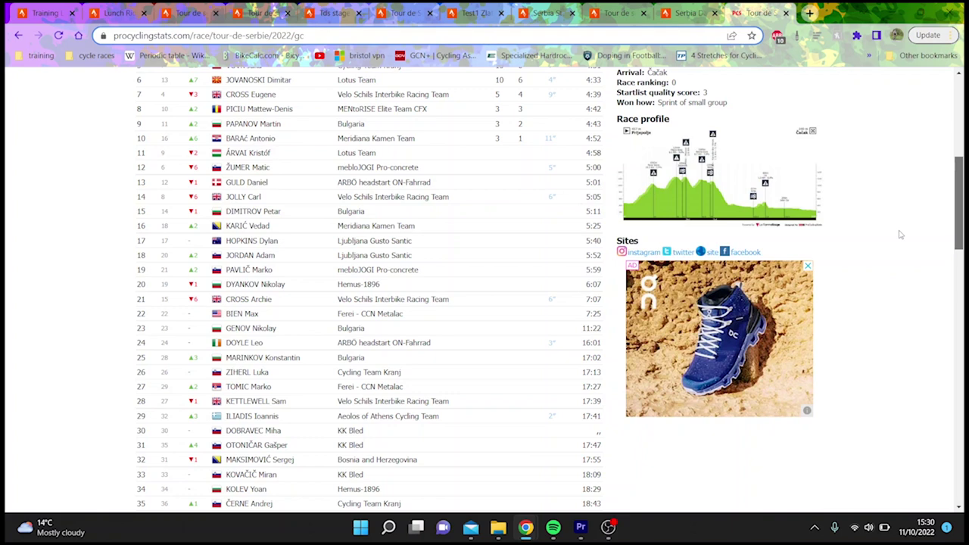
scroll(900, 235, up, 1)
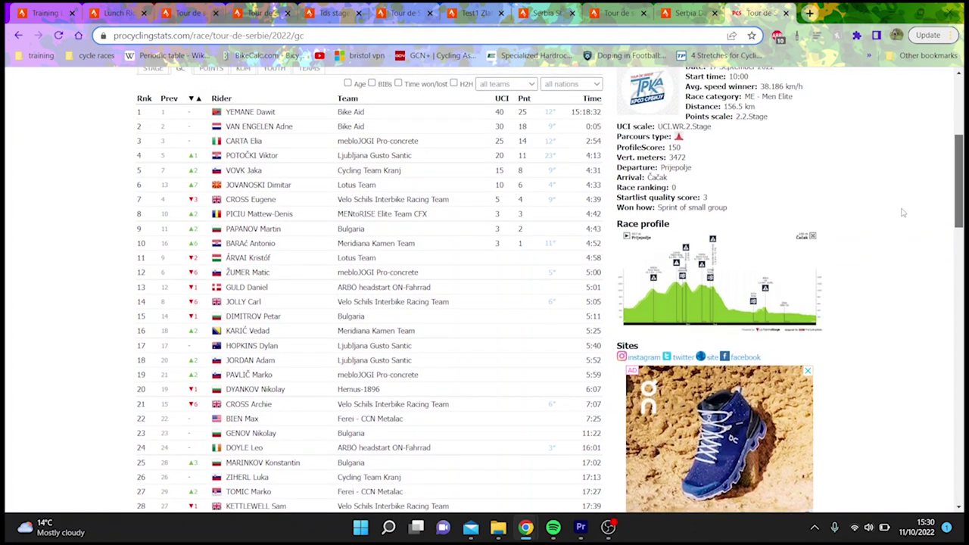